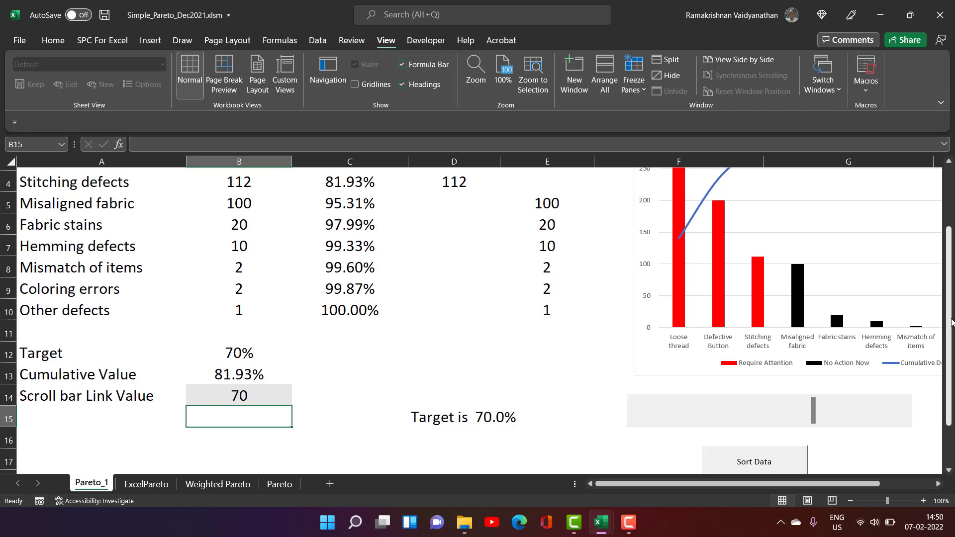
# Set the number of Fabric stains defects in B6 of the Pareto_1 sheet to 200
pyautogui.moveTo(948, 328); pyautogui.dragTo(949, 319)
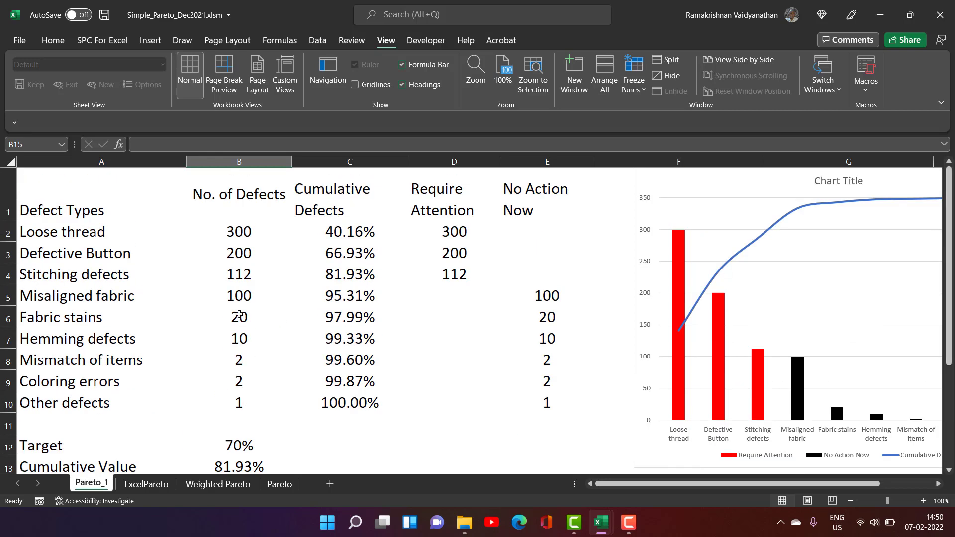
pyautogui.click(240, 316)
pyautogui.write('200')
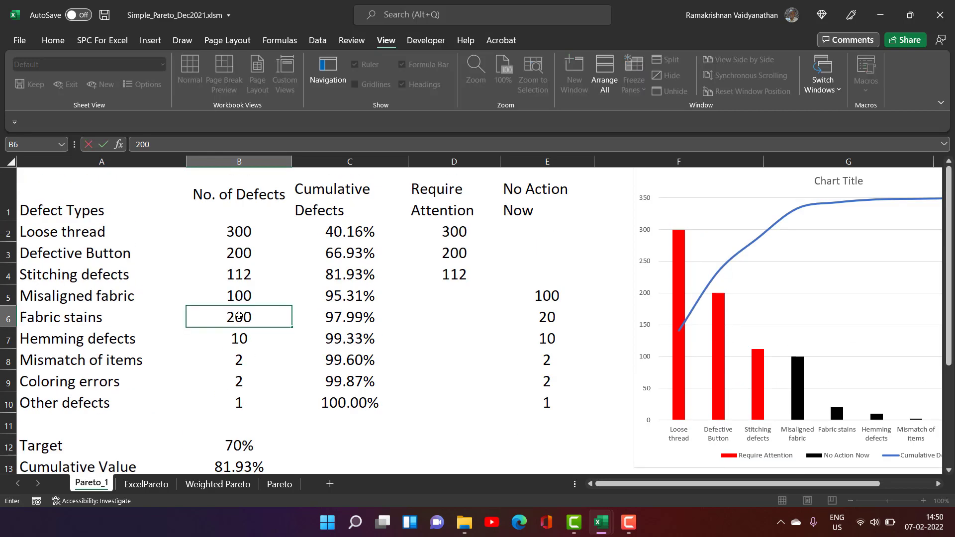
pyautogui.press('Return')
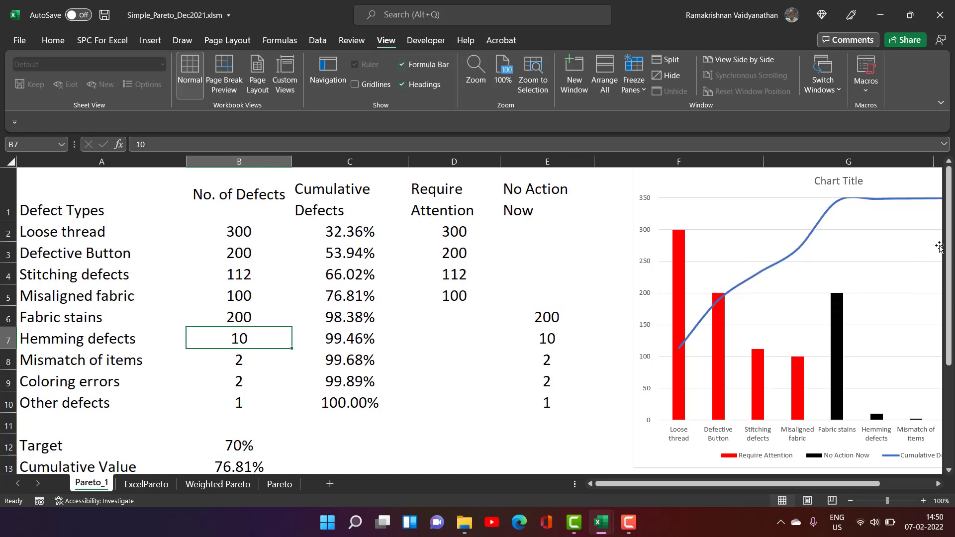
# Re-sort the defect data with the sheet's Sort Data macro and raise the Pareto target to 80%
pyautogui.moveTo(950, 255); pyautogui.dragTo(951, 356)
pyautogui.click(784, 403)
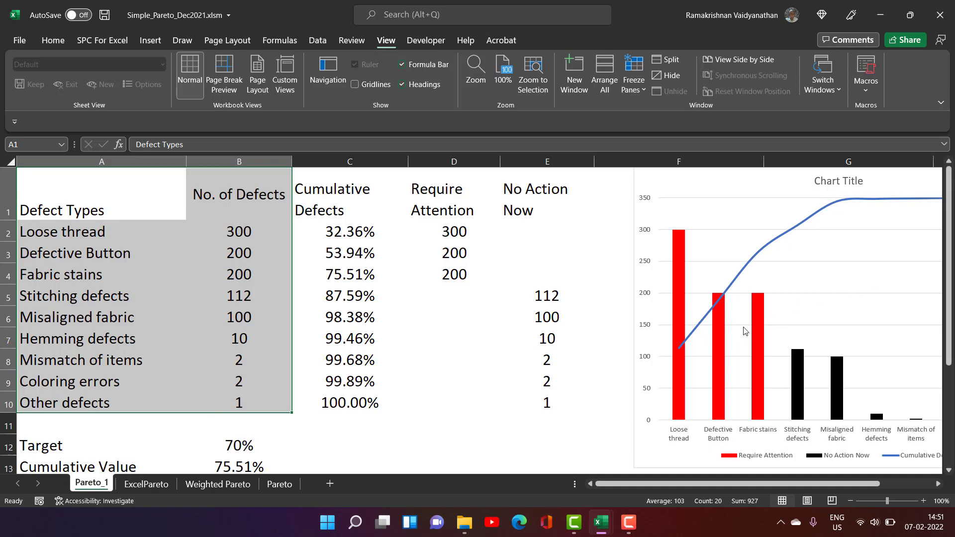
pyautogui.scroll(-2, 679, 269)
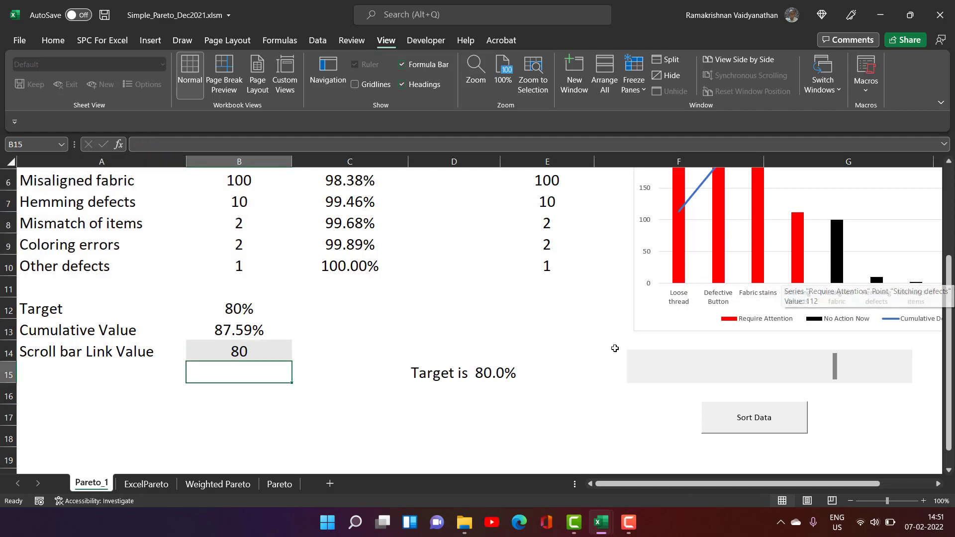
# Copy the defect types and counts in A1:B10 of Pareto_1 over the table at A1 of the ExcelPareto sheet
pyautogui.click(155, 485)
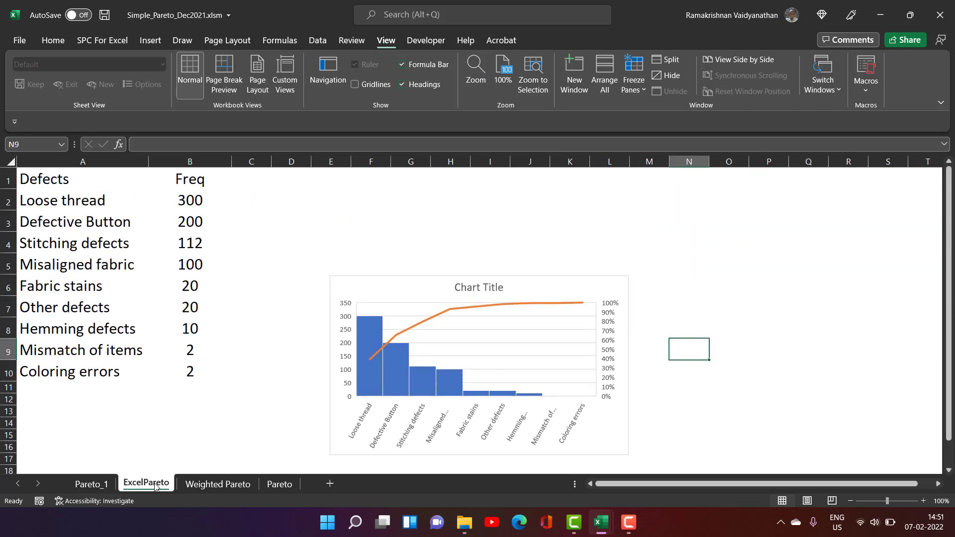
pyautogui.click(98, 485)
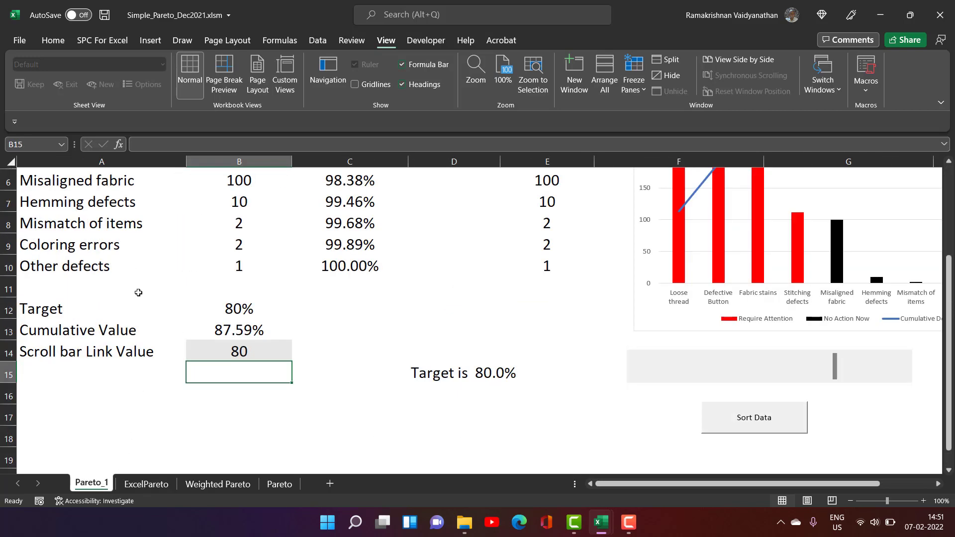
pyautogui.moveTo(949, 306); pyautogui.dragTo(949, 219)
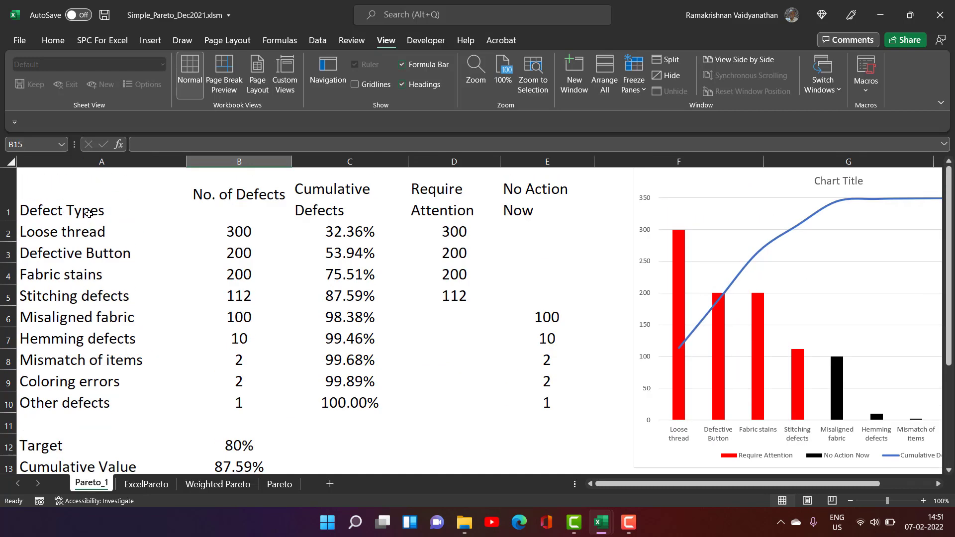
pyautogui.moveTo(89, 213); pyautogui.dragTo(244, 407)
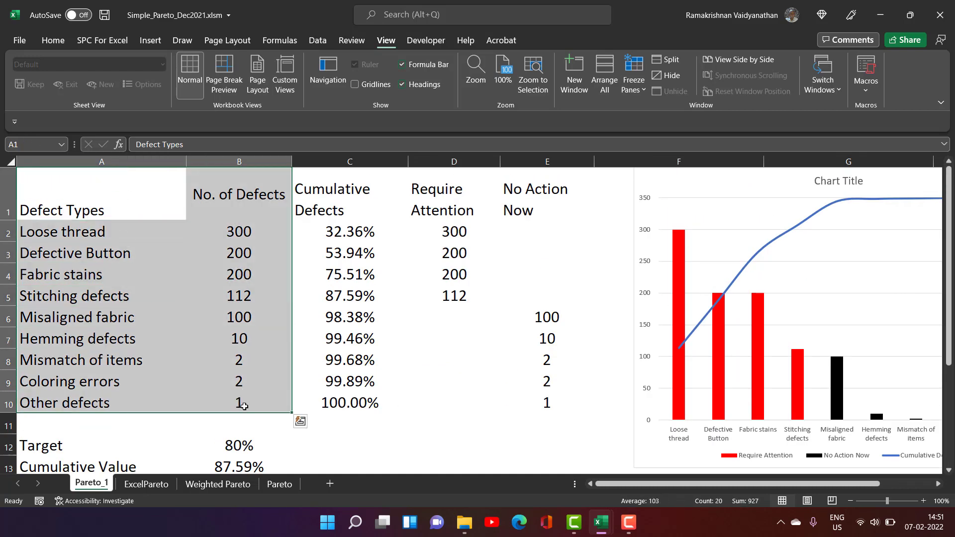
pyautogui.hotkey('ctrl', 'c')
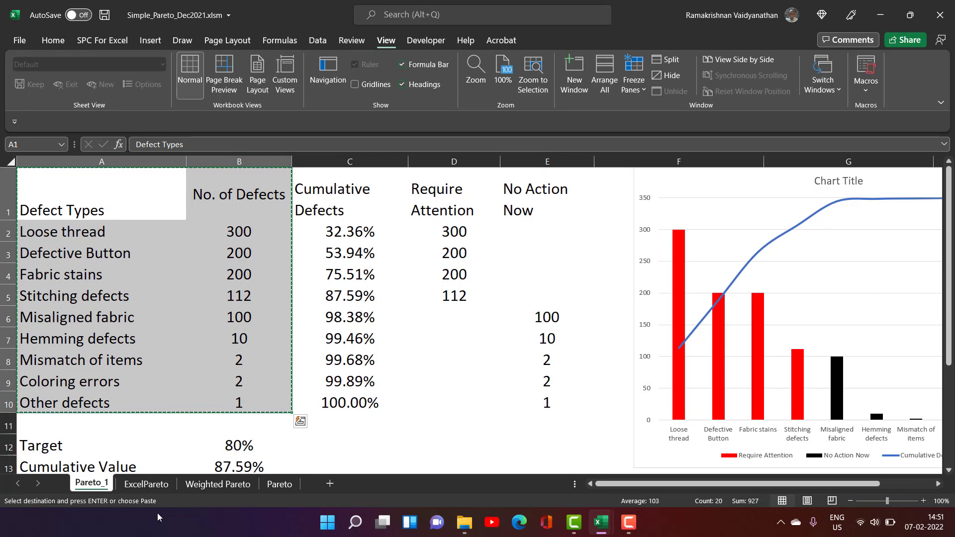
pyautogui.click(156, 491)
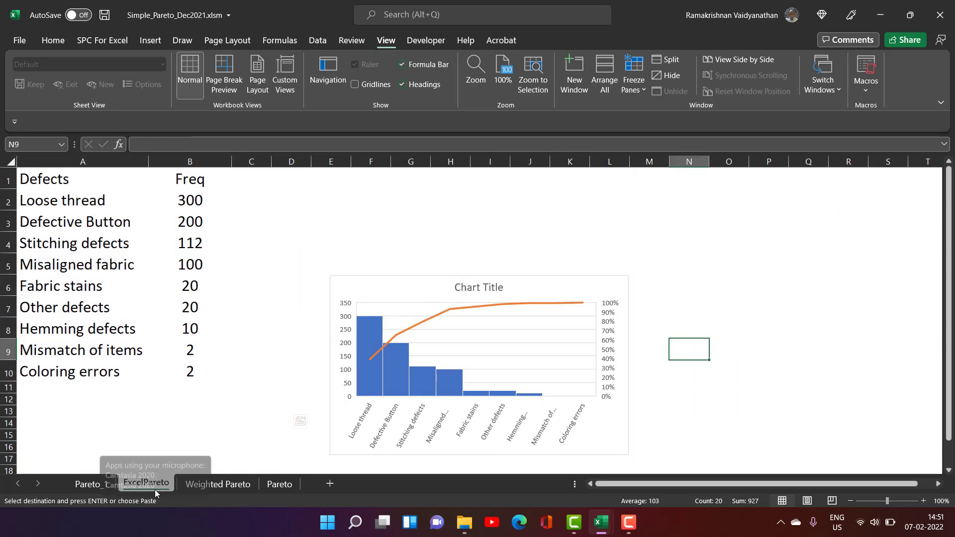
pyautogui.click(56, 183)
pyautogui.hotkey('ctrl', 'v')
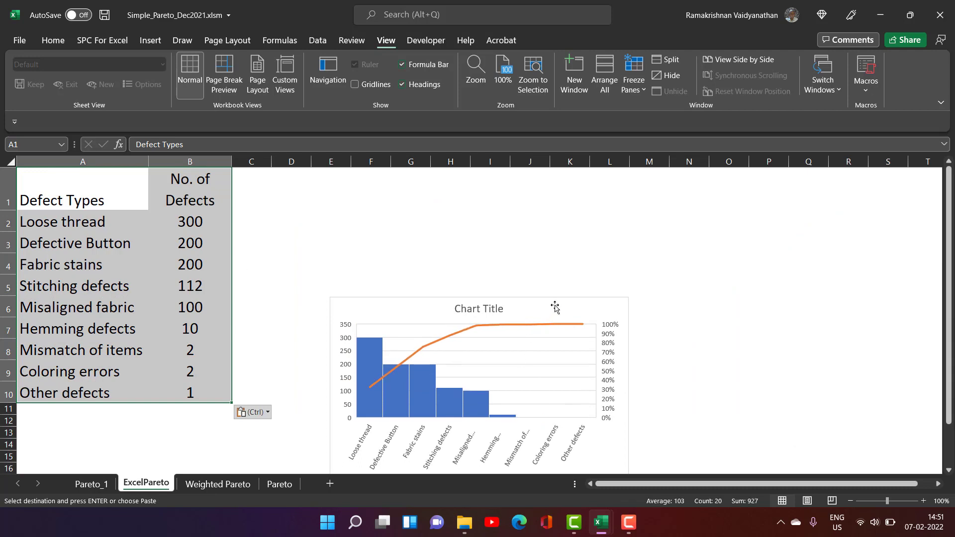
# Delete the existing chart on ExcelPareto and insert a new Pareto chart from the defect types and counts in A1:B10
pyautogui.click(558, 301)
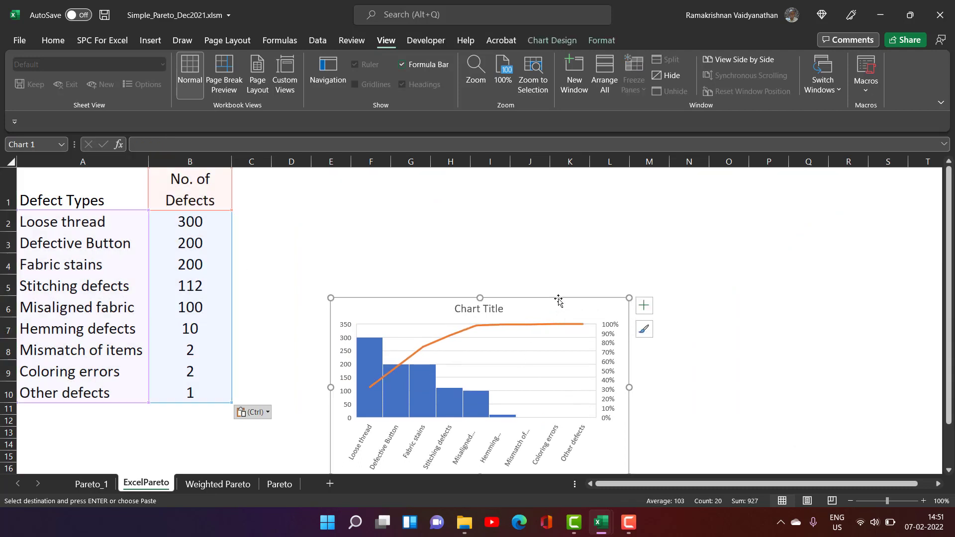
pyautogui.press('Delete')
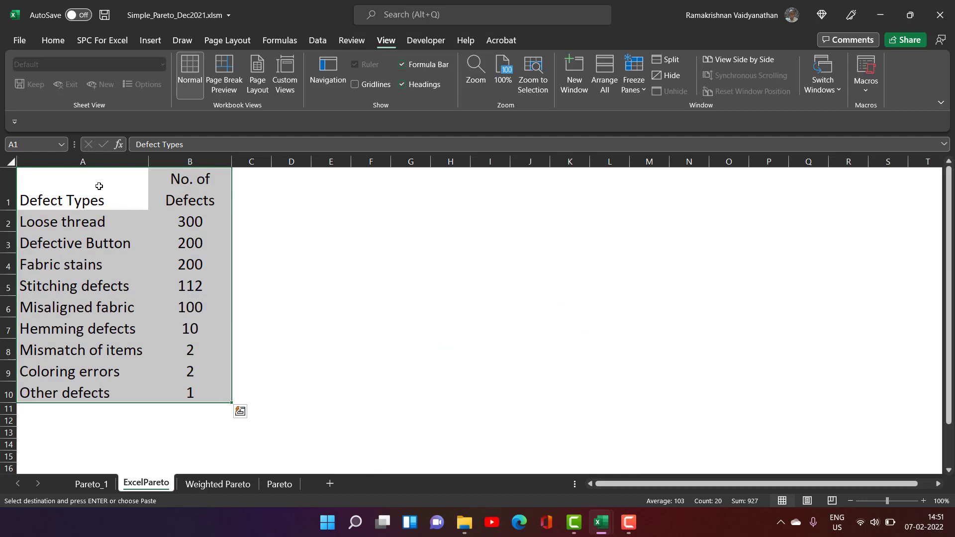
pyautogui.moveTo(99, 186); pyautogui.dragTo(171, 383)
pyautogui.click(151, 41)
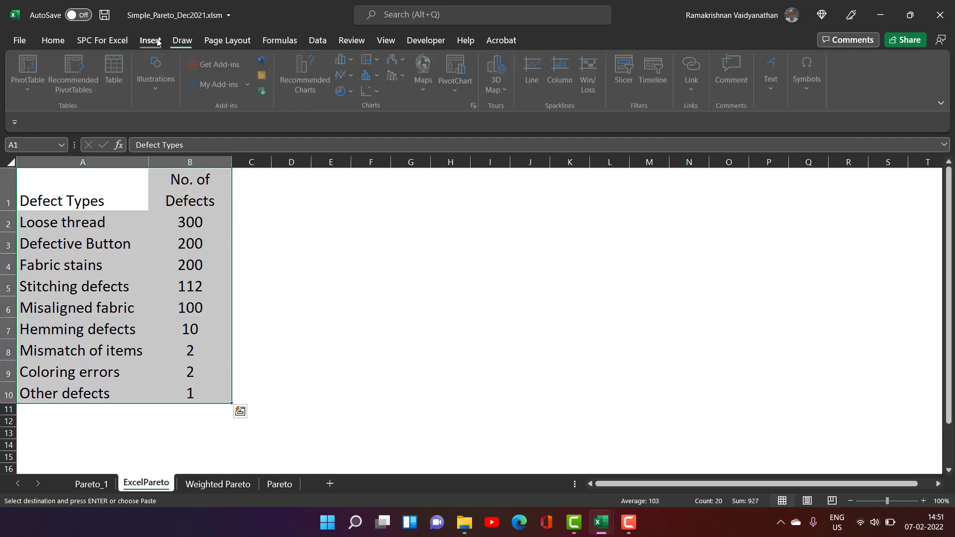
pyautogui.click(303, 75)
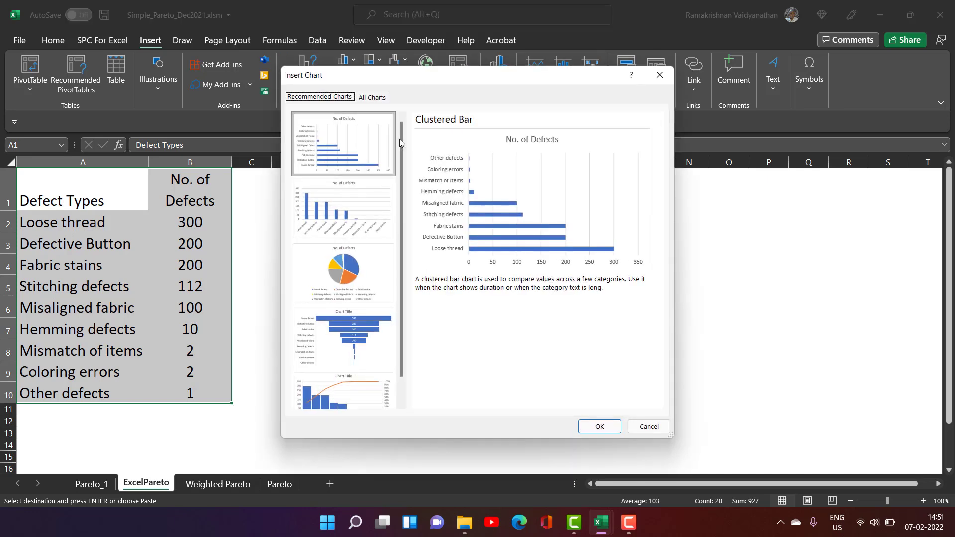
pyautogui.click(376, 96)
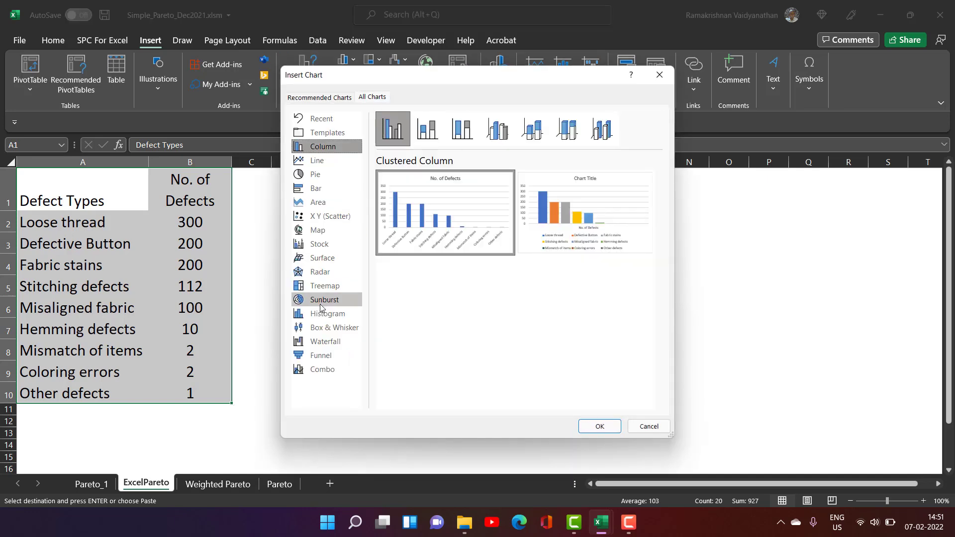
pyautogui.click(330, 316)
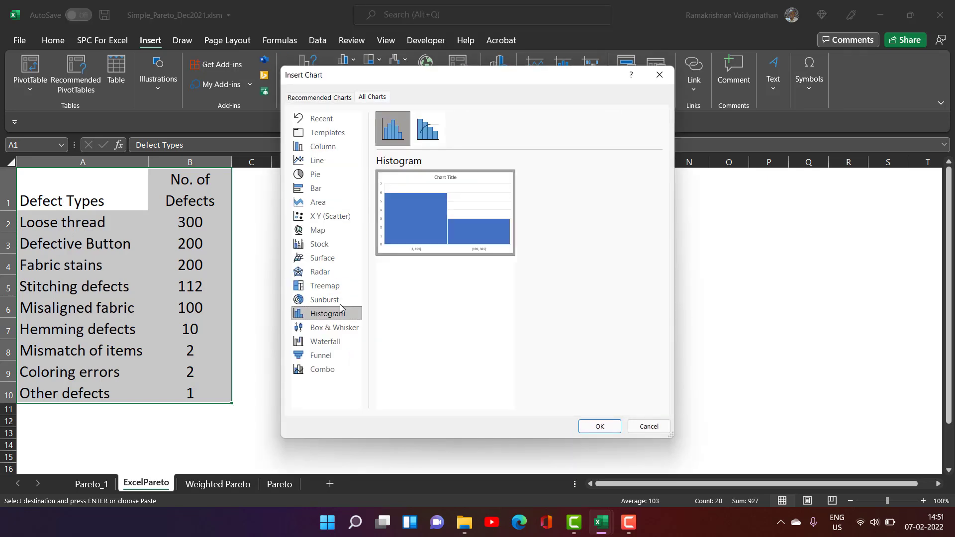
pyautogui.click(431, 131)
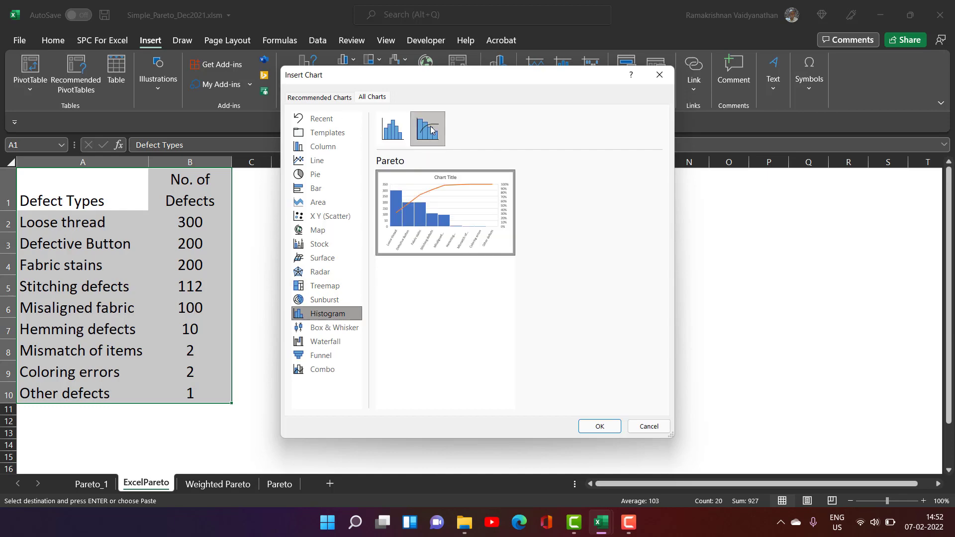
pyautogui.click(599, 426)
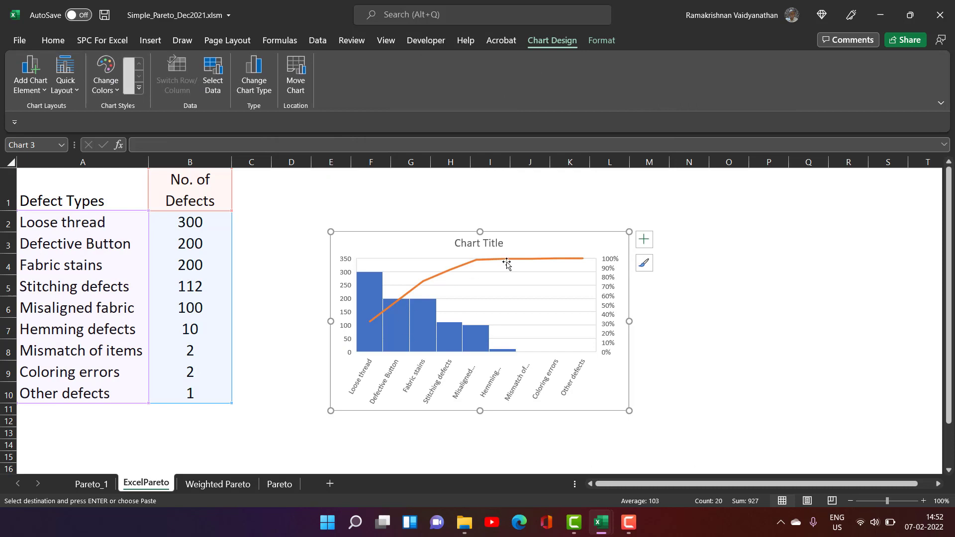
# Set the Fabric stains count in B4 to 500 to test the chart's automatic sorting
pyautogui.click(196, 268)
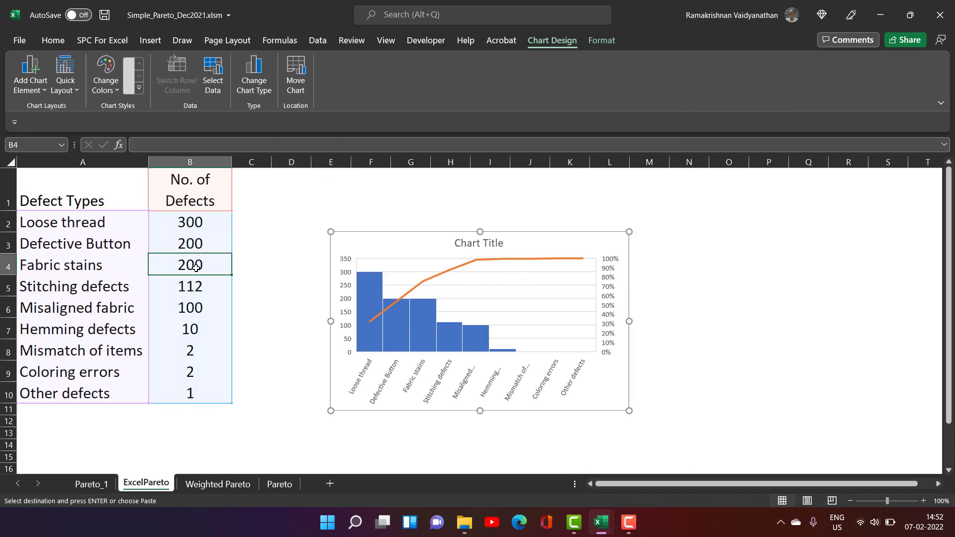
pyautogui.write('500')
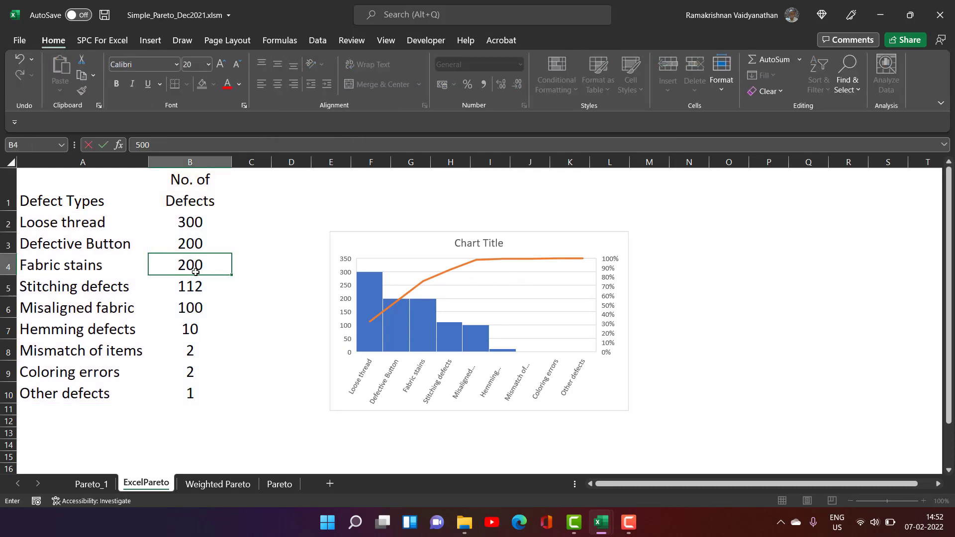
pyautogui.press('Return')
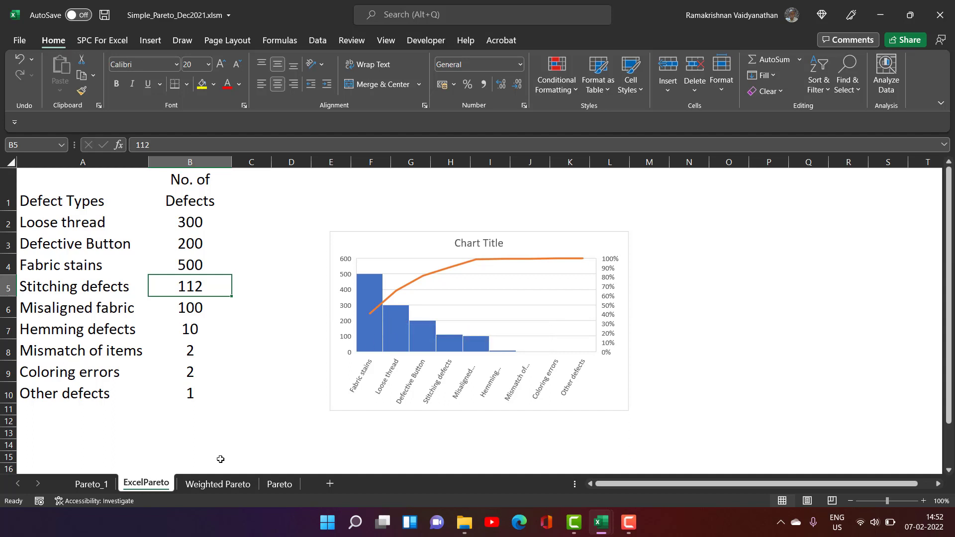
# On the Weighted Pareto sheet, change the header in C2 to "Value/unit (Rs/unit)"
pyautogui.click(219, 484)
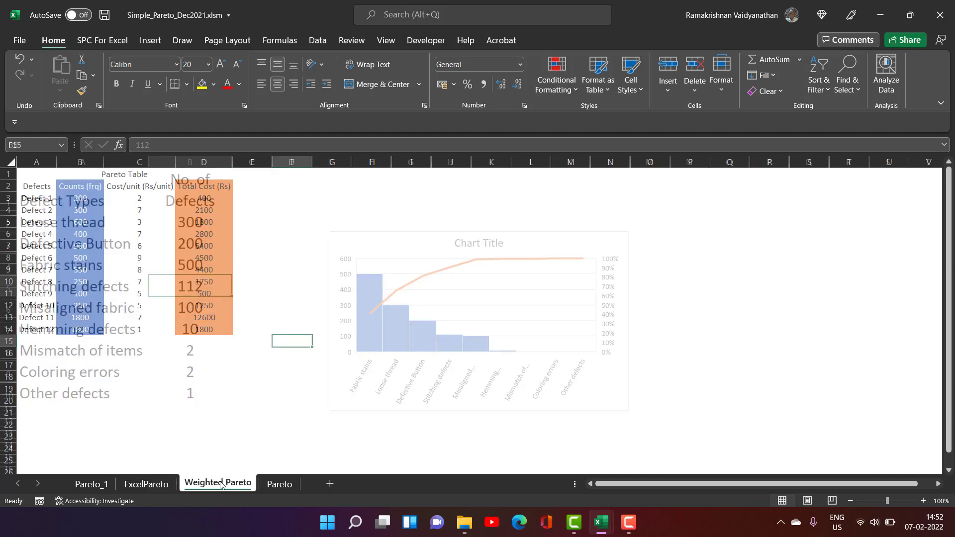
pyautogui.click(130, 188)
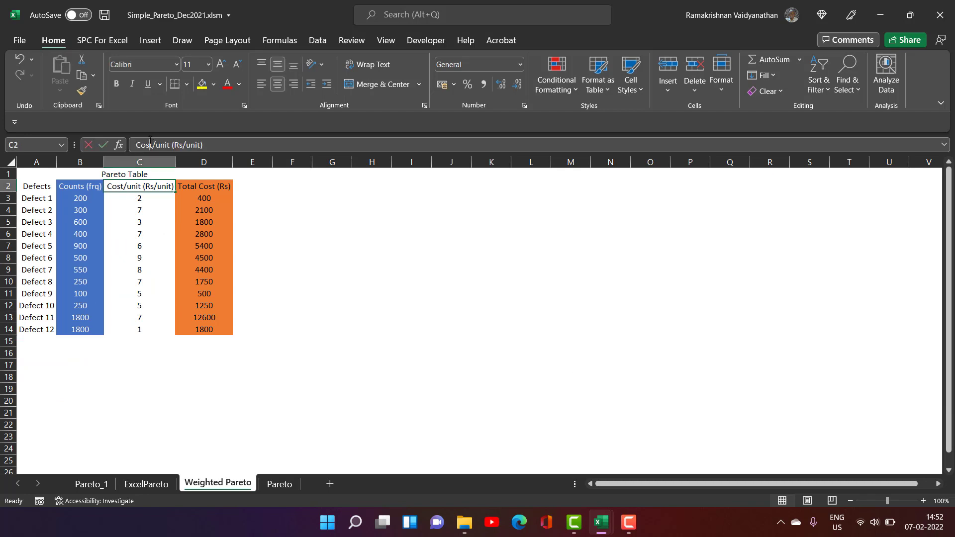
pyautogui.moveTo(152, 144); pyautogui.dragTo(136, 145)
pyautogui.write('Vatlue')
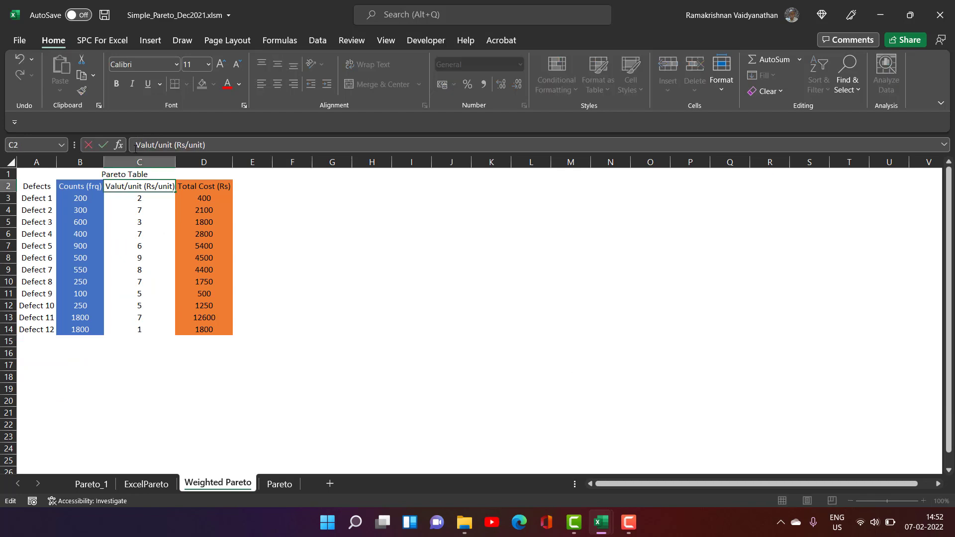
pyautogui.press('Delete')
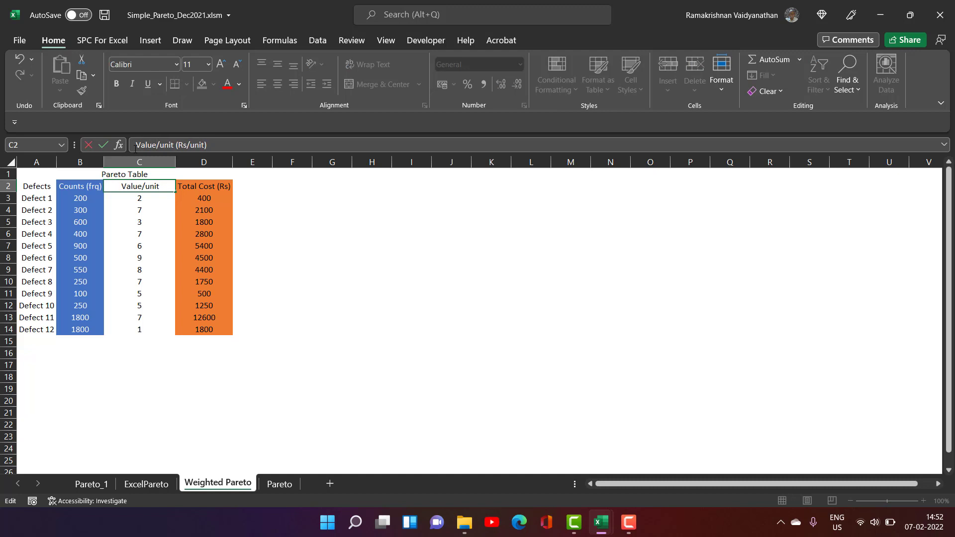
# Change the header in D2 to "Total Value (Rs)"
pyautogui.click(220, 186)
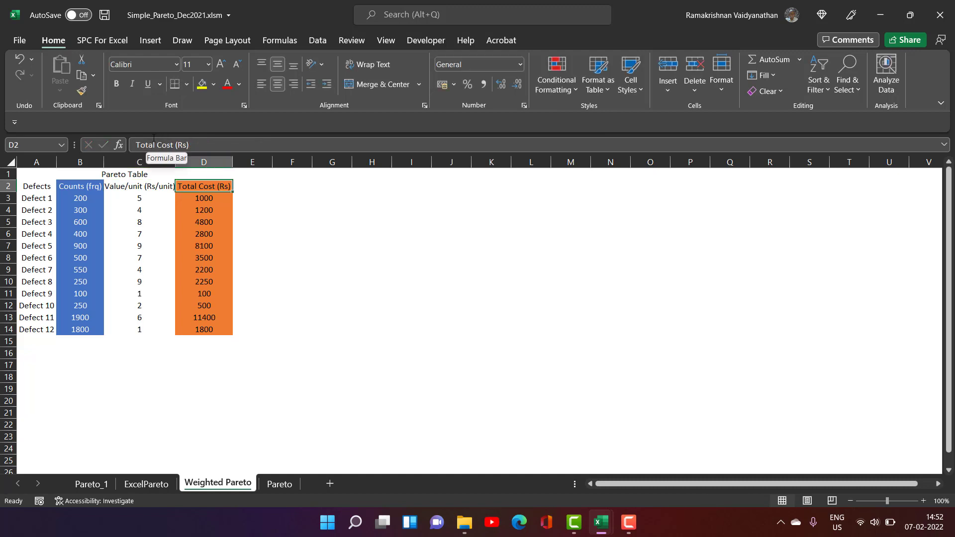
pyautogui.moveTo(172, 144); pyautogui.dragTo(157, 145)
pyautogui.write('Vtalue')
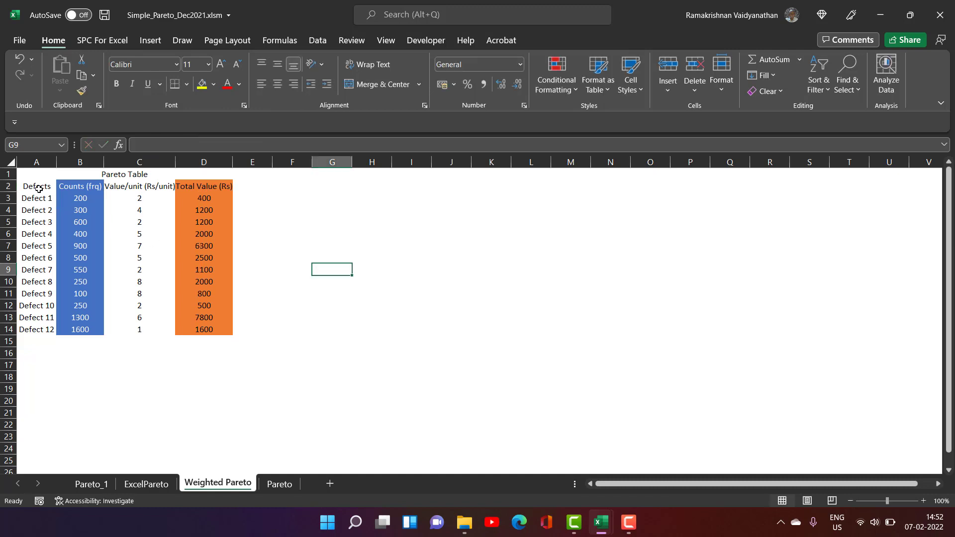
# Insert a Pareto chart from the defects and their counts in A2:B14
pyautogui.moveTo(38, 186); pyautogui.dragTo(91, 329)
pyautogui.click(150, 40)
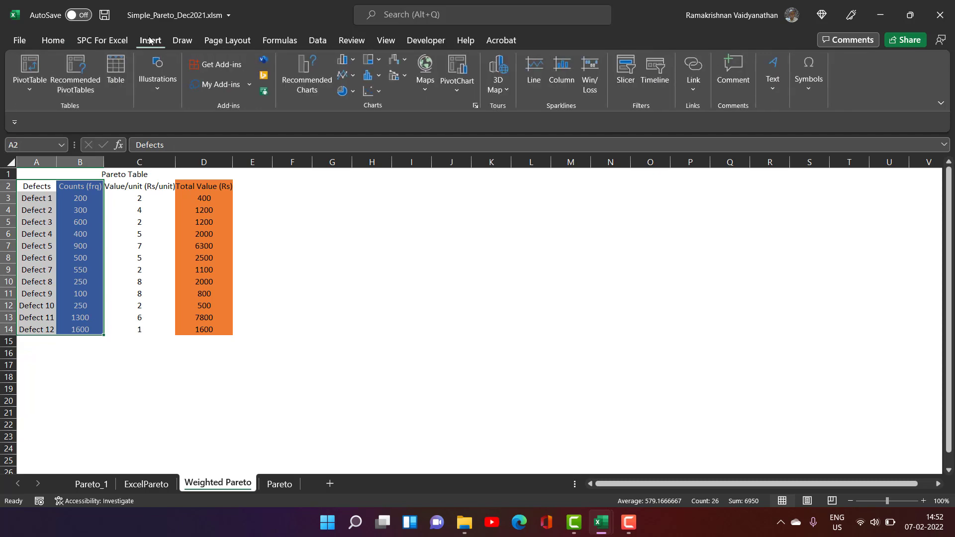
pyautogui.click(315, 93)
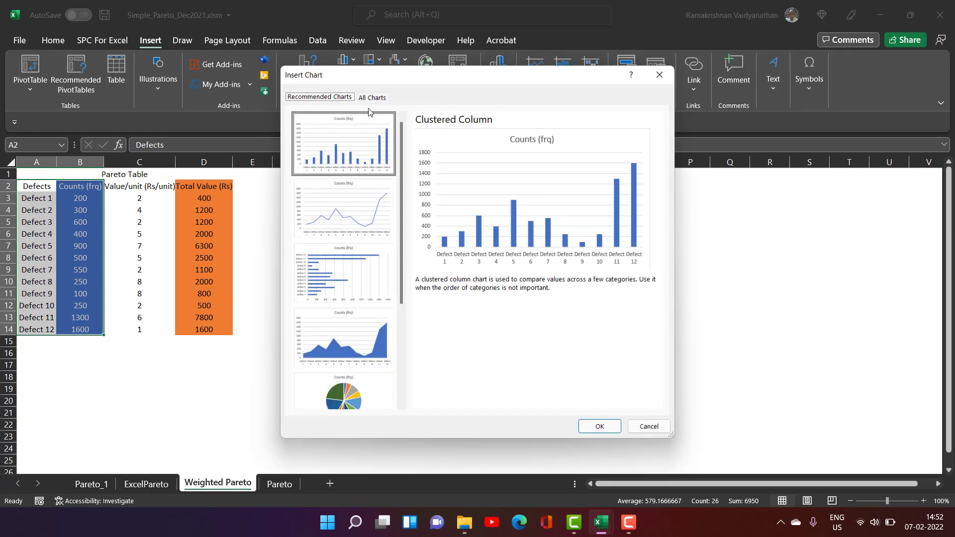
pyautogui.click(372, 97)
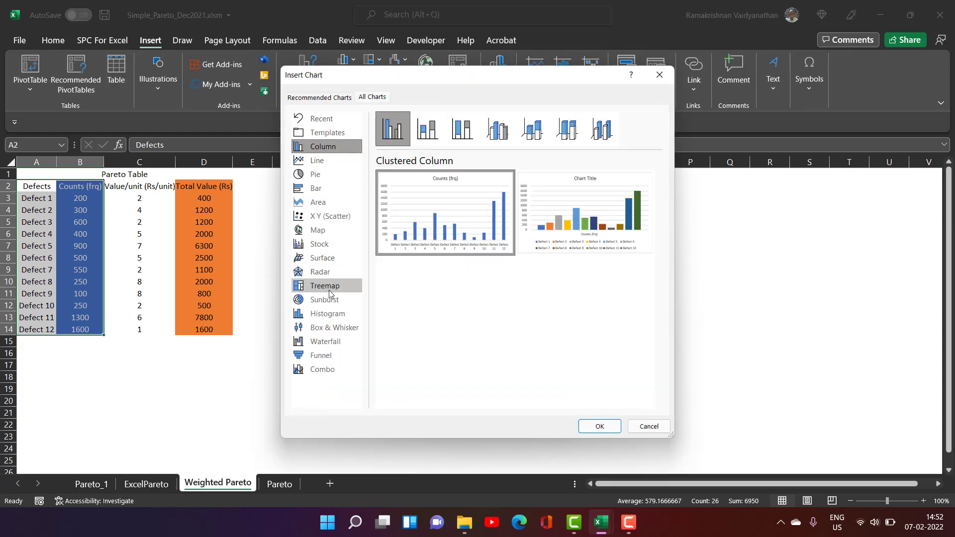
pyautogui.click(328, 312)
pyautogui.click(428, 128)
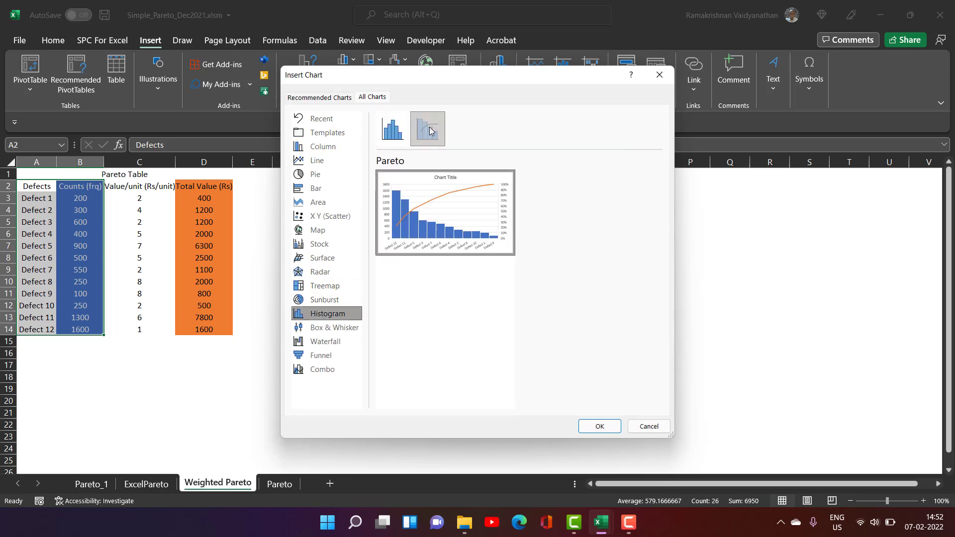
pyautogui.click(599, 429)
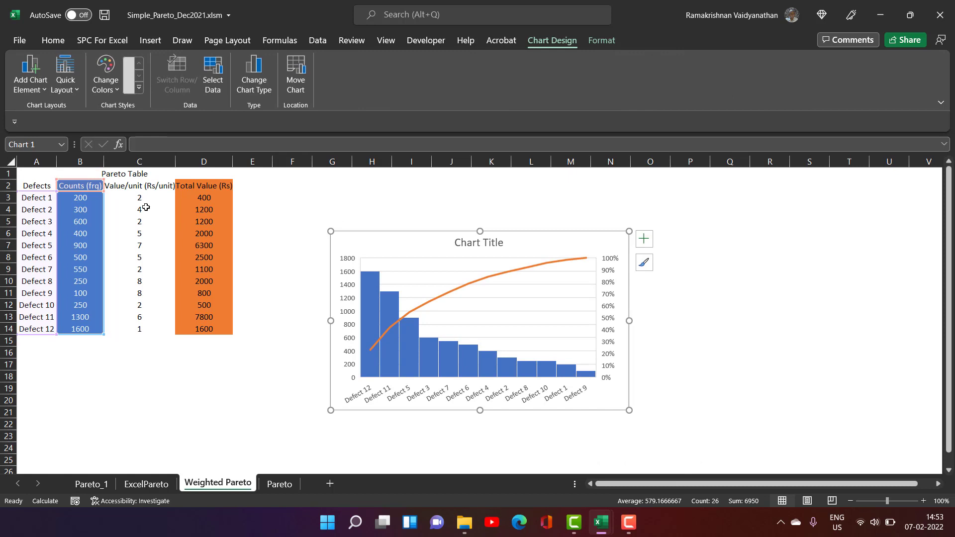
# Insert a Pareto chart from the defects in A2:A14 and their total values in D2:D14
pyautogui.moveTo(36, 185); pyautogui.dragTo(30, 326)
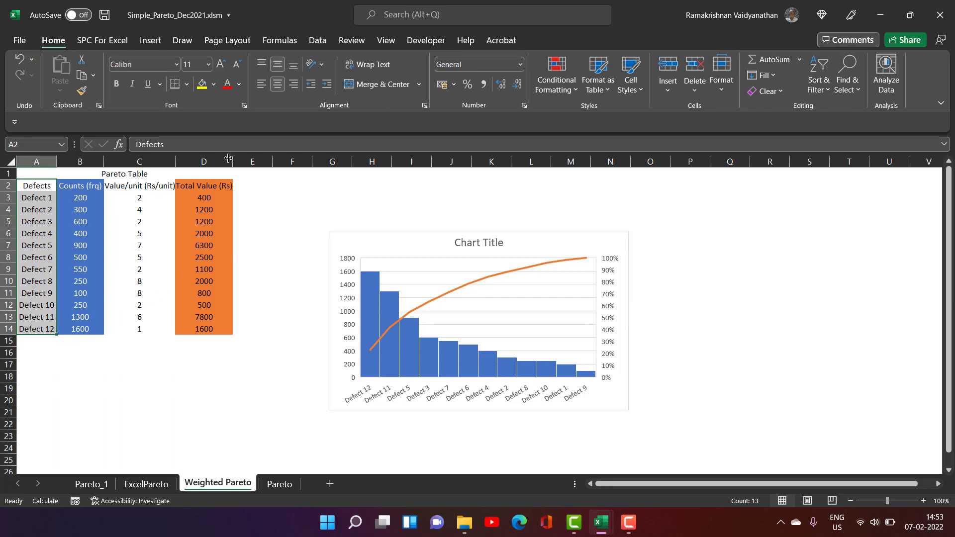
pyautogui.moveTo(228, 186); pyautogui.dragTo(211, 326)
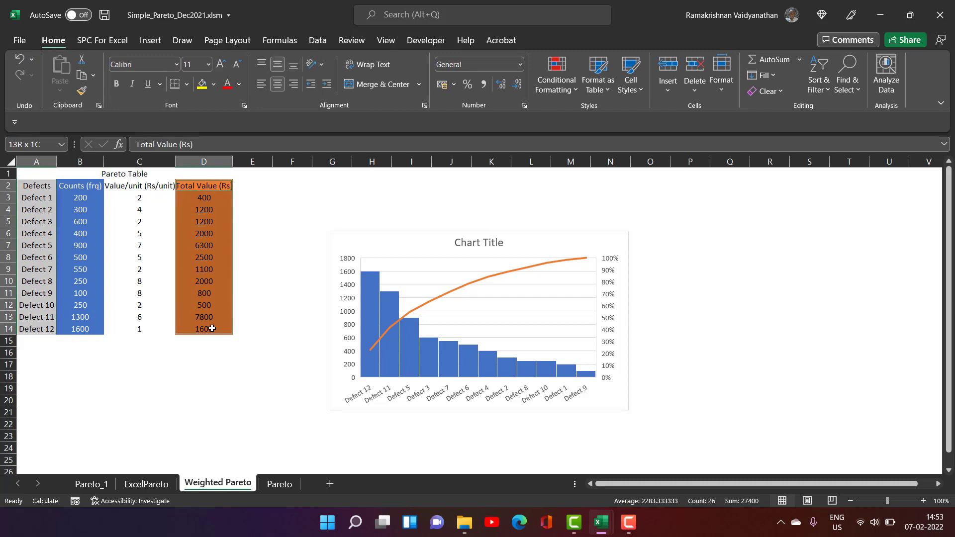
pyautogui.click(155, 40)
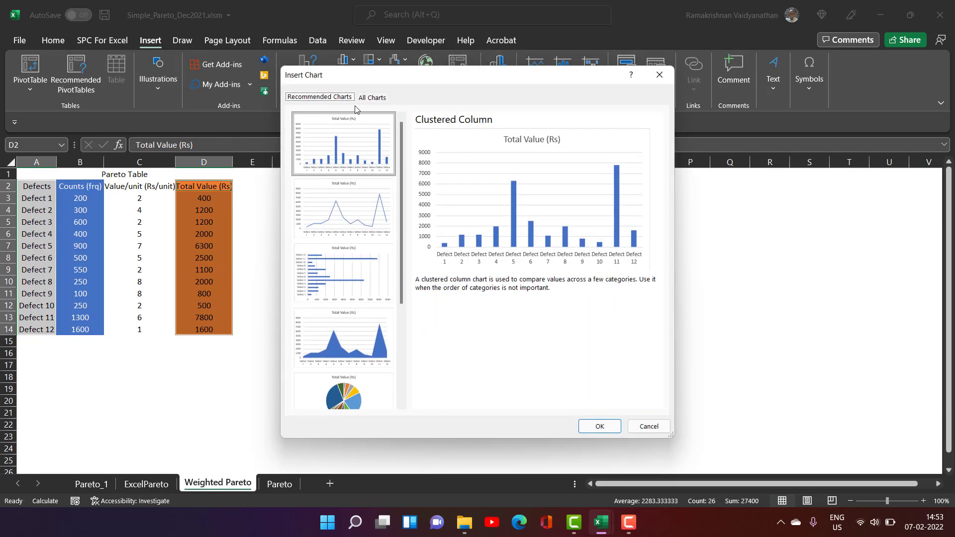
pyautogui.click(367, 98)
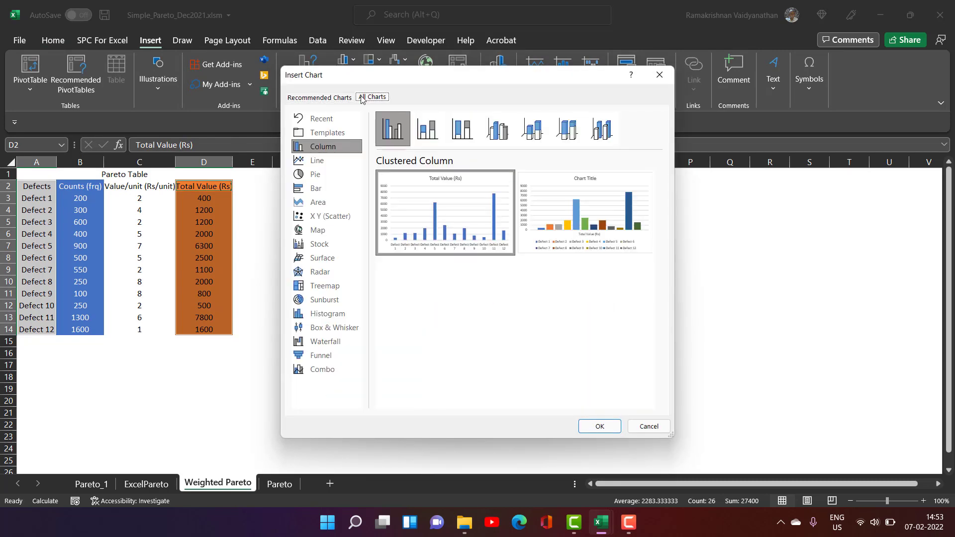
pyautogui.click(333, 314)
pyautogui.click(427, 128)
# Move the counts Pareto chart closer to the data table and title it "Pareto"
pyautogui.doubleClick(377, 232)
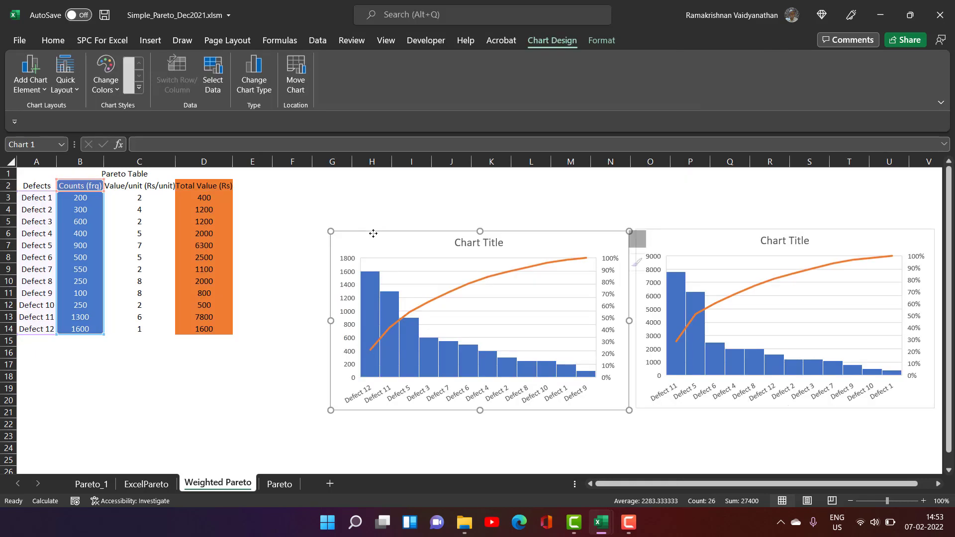
pyautogui.moveTo(373, 233); pyautogui.dragTo(328, 211)
pyautogui.doubleClick(410, 222)
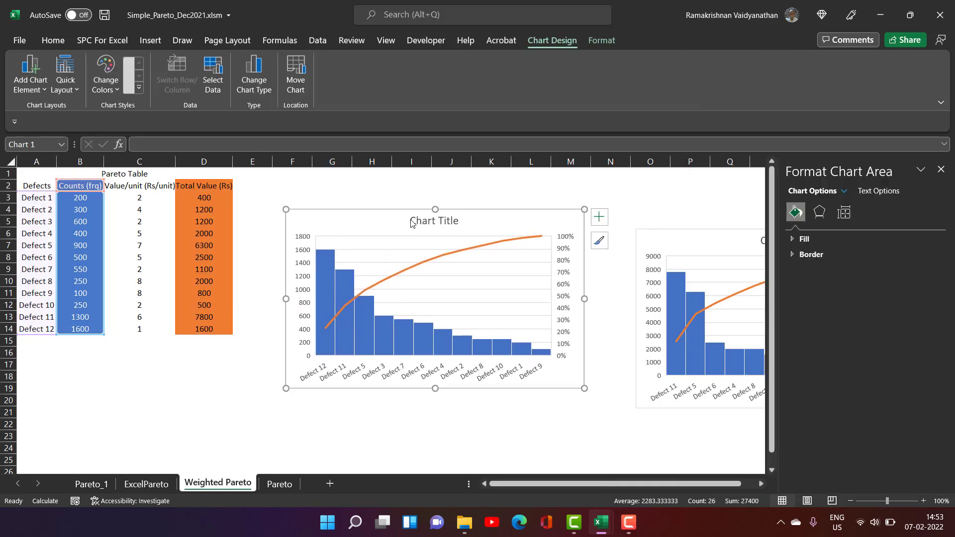
pyautogui.click(412, 220)
pyautogui.moveTo(412, 220); pyautogui.dragTo(475, 229)
pyautogui.write('P')
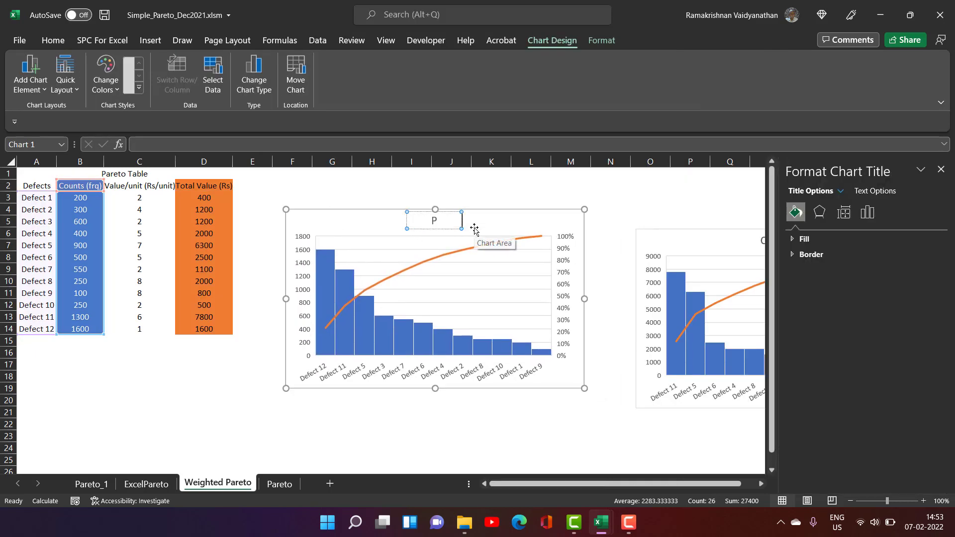
pyautogui.write('areto')
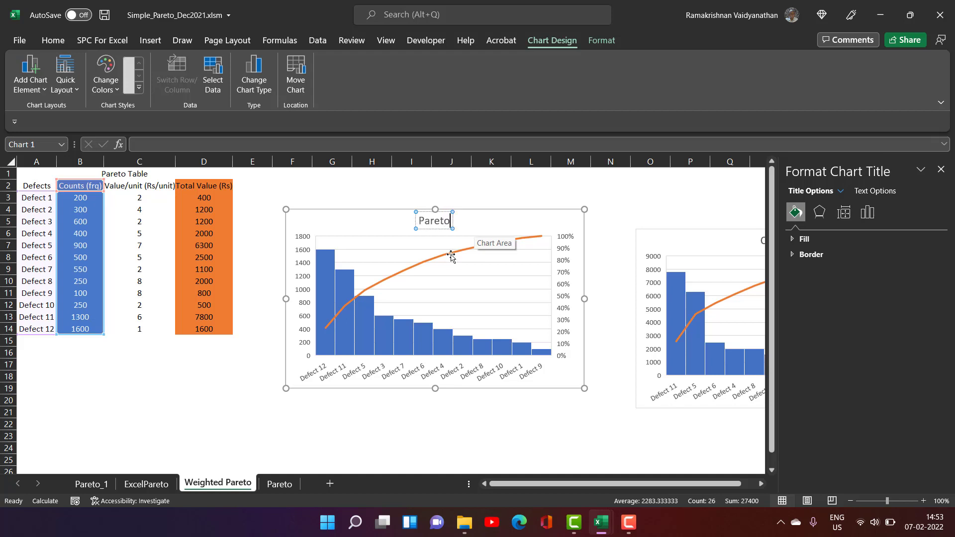
# Move the total-value Pareto chart closer to the counts chart and title it "Weighted Pareto"
pyautogui.moveTo(598, 482); pyautogui.dragTo(687, 421)
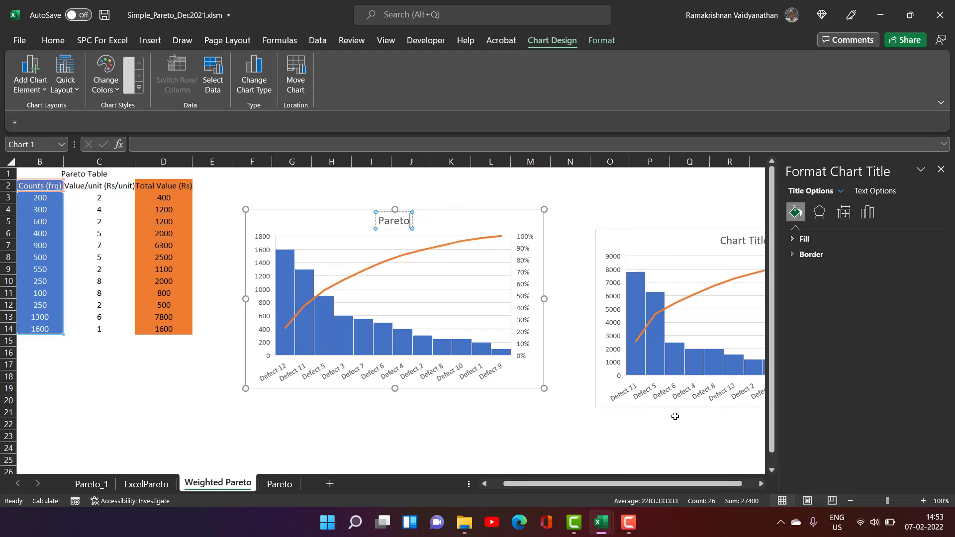
pyautogui.click(675, 413)
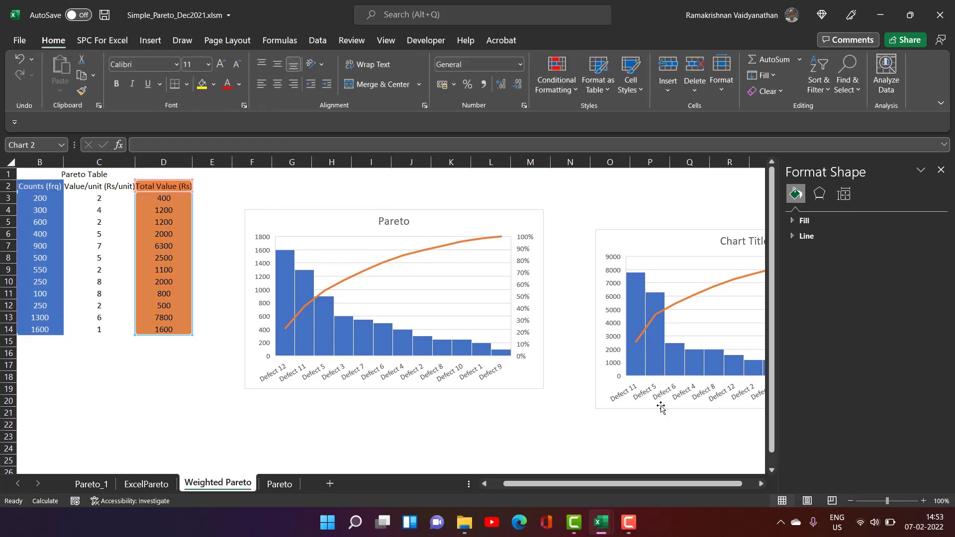
pyautogui.moveTo(660, 407); pyautogui.dragTo(618, 422)
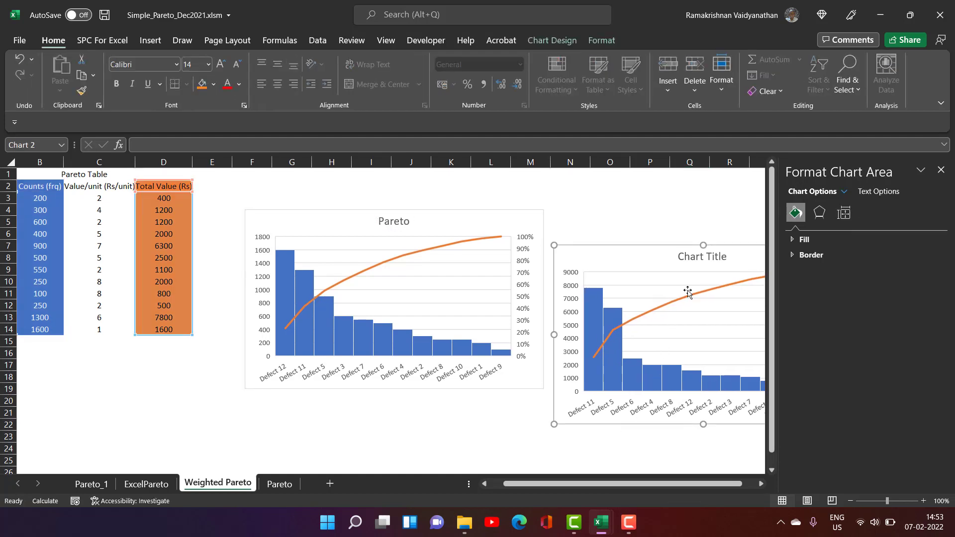
pyautogui.click(684, 260)
pyautogui.moveTo(680, 257); pyautogui.dragTo(732, 272)
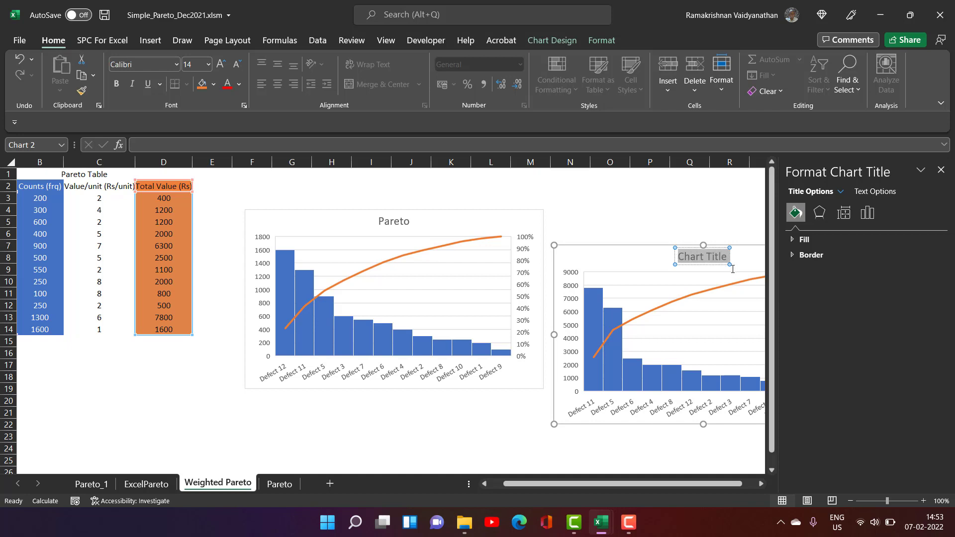
pyautogui.write('Weighted Pareto')
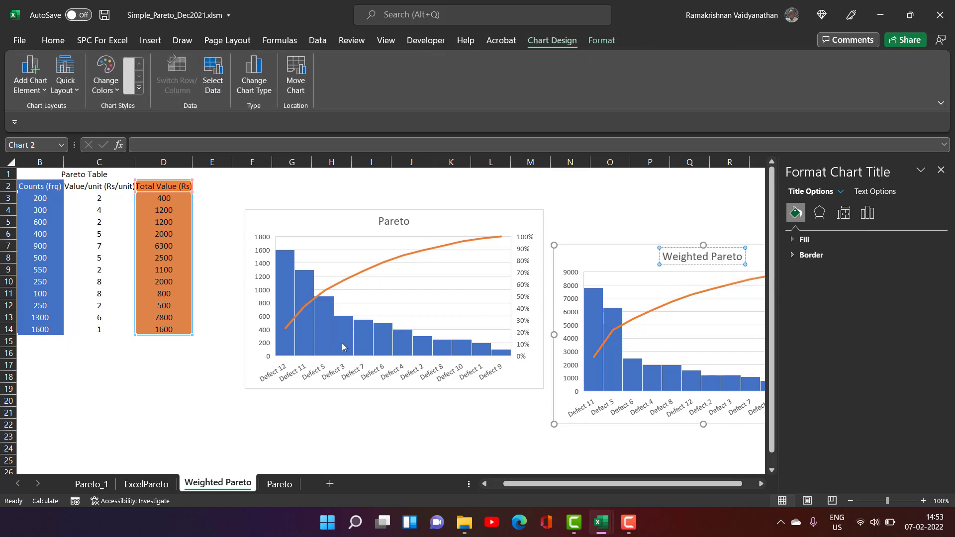
# Fill the plot area of the "Pareto" chart with black
pyautogui.click(405, 280)
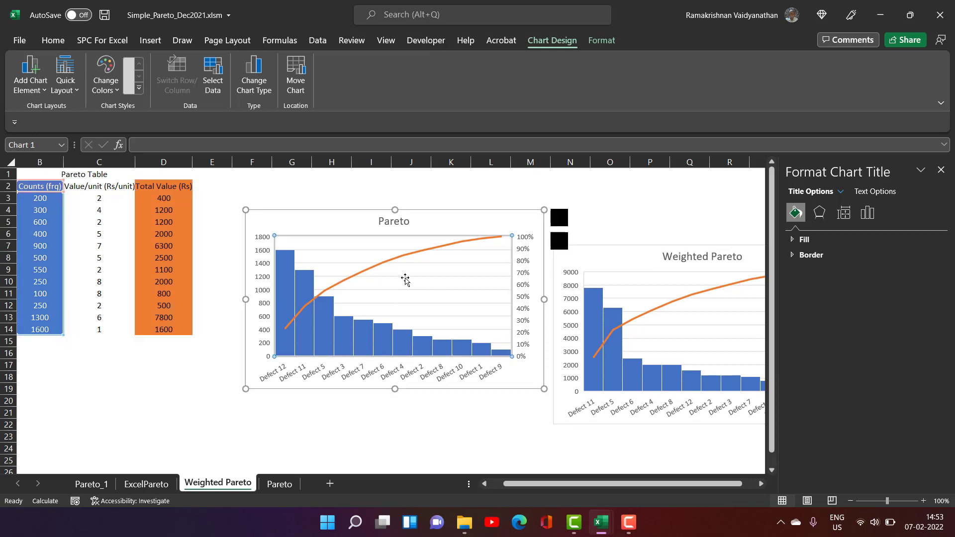
pyautogui.click(426, 277)
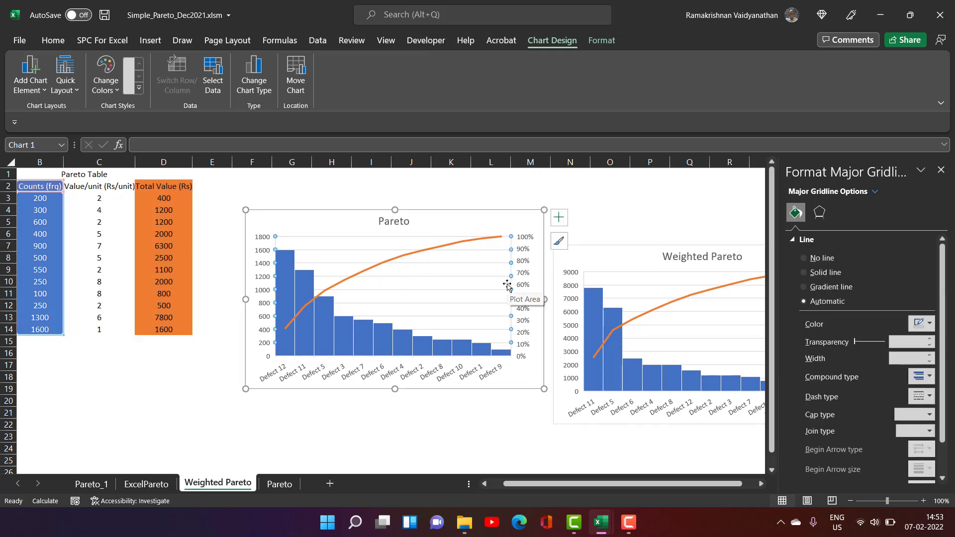
pyautogui.press('Escape')
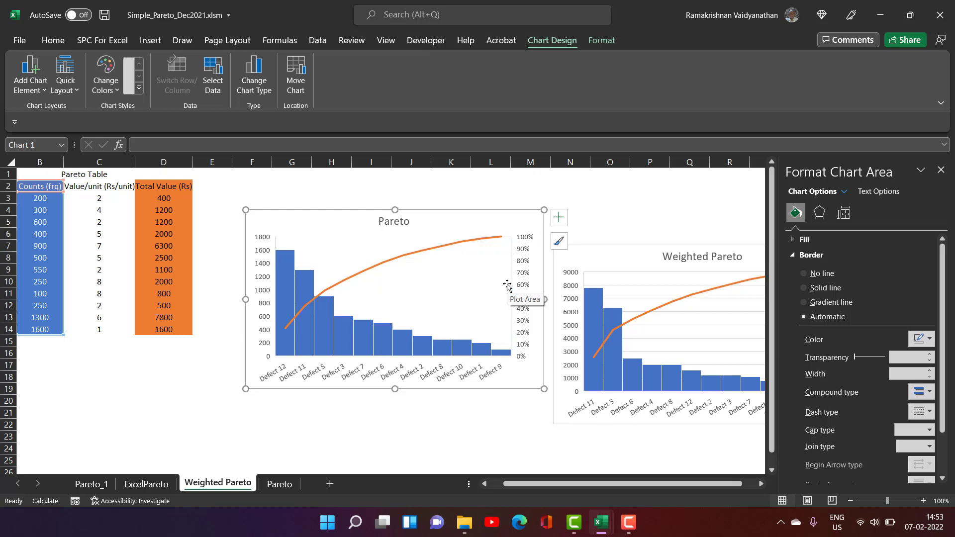
pyautogui.rightClick(443, 274)
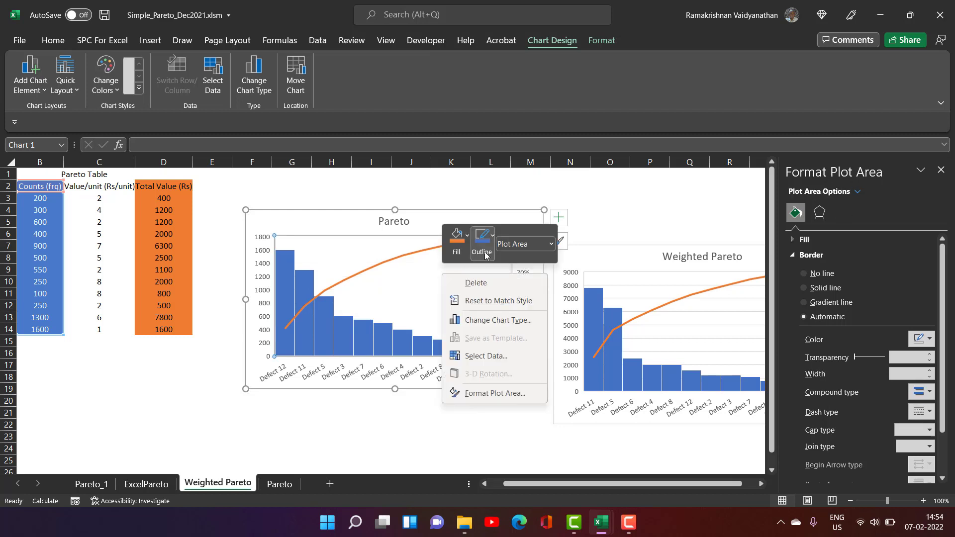
pyautogui.click(467, 241)
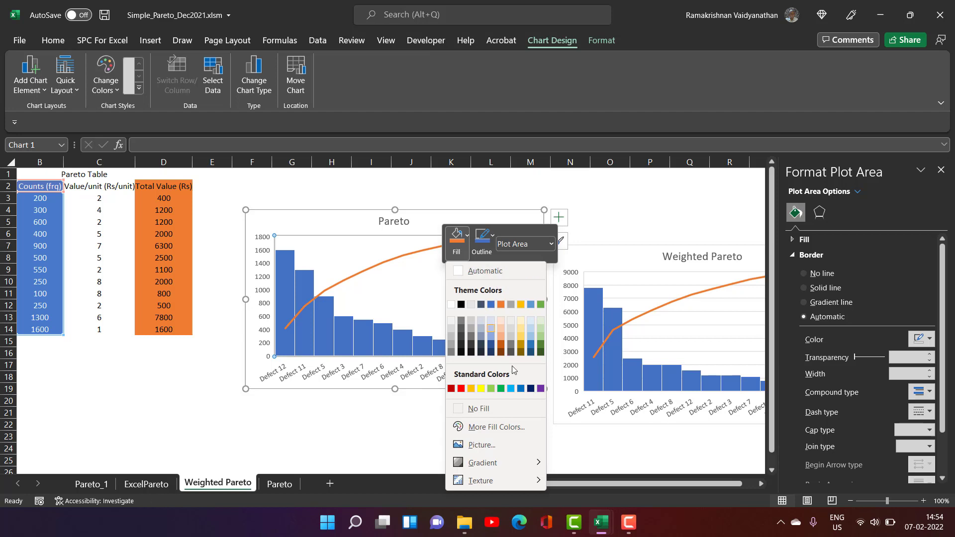
pyautogui.click(461, 305)
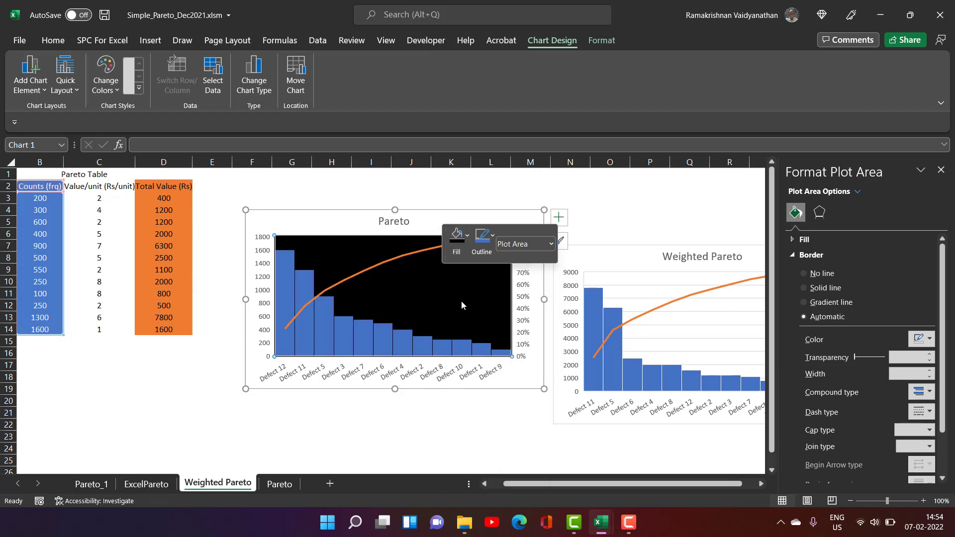
pyautogui.click(621, 197)
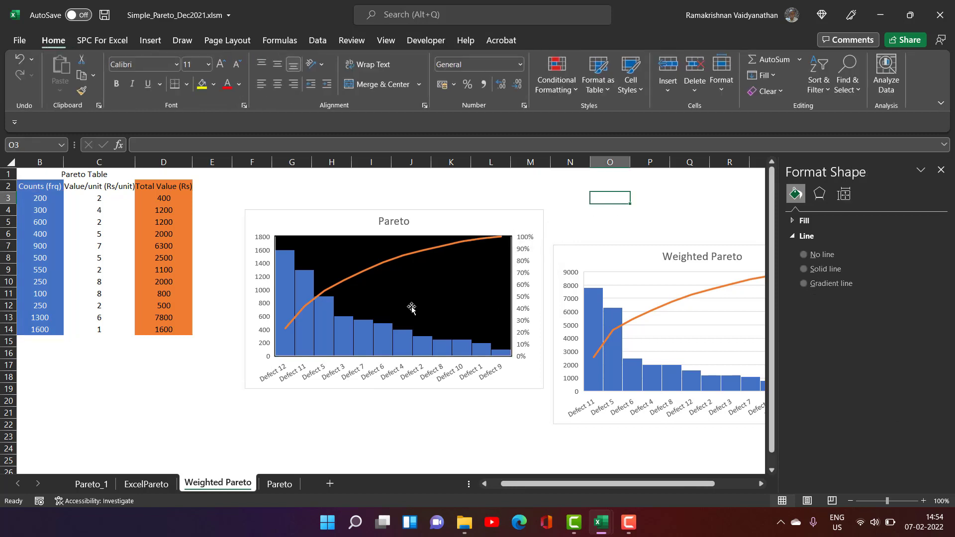
# Fill the columns of the Counts series in the "Pareto" chart with standard green
pyautogui.click(347, 332)
pyautogui.rightClick(351, 331)
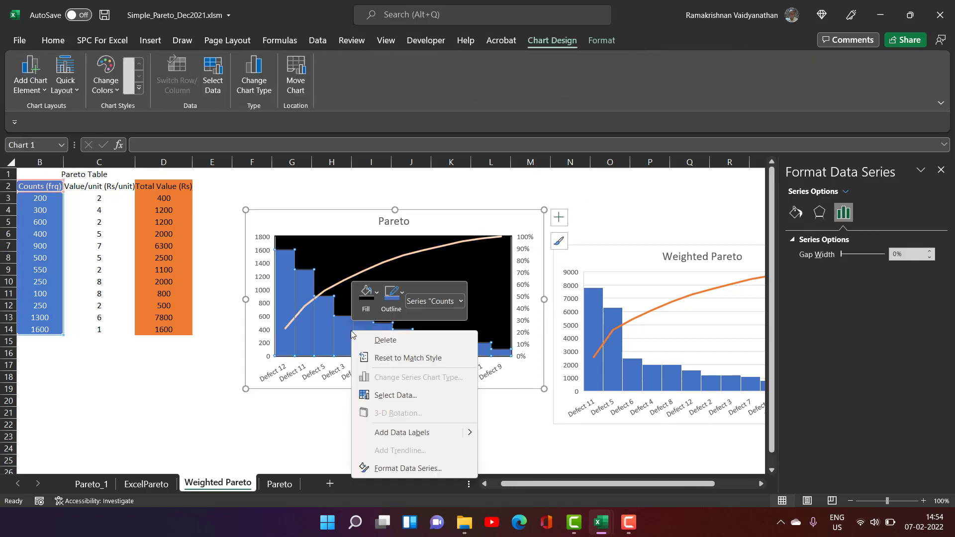
pyautogui.click(366, 294)
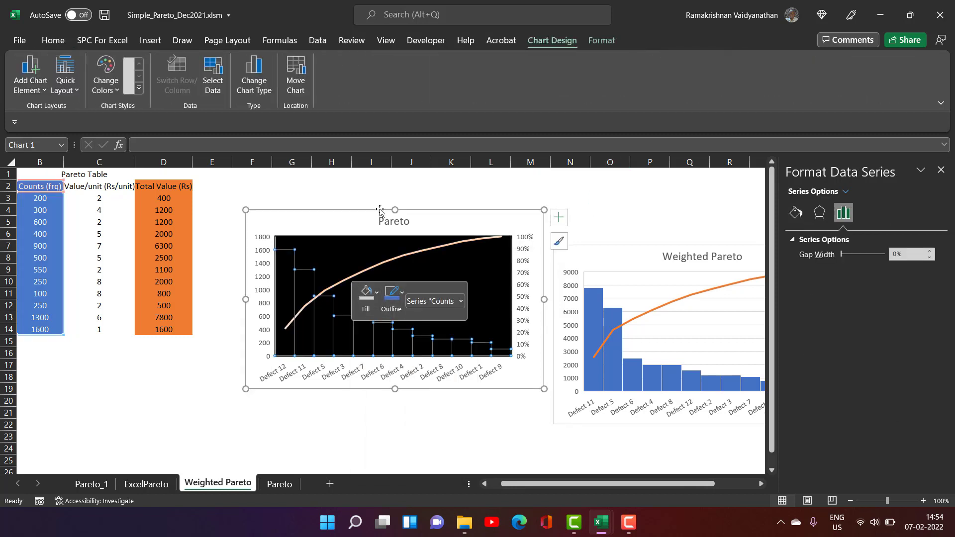
pyautogui.click(377, 294)
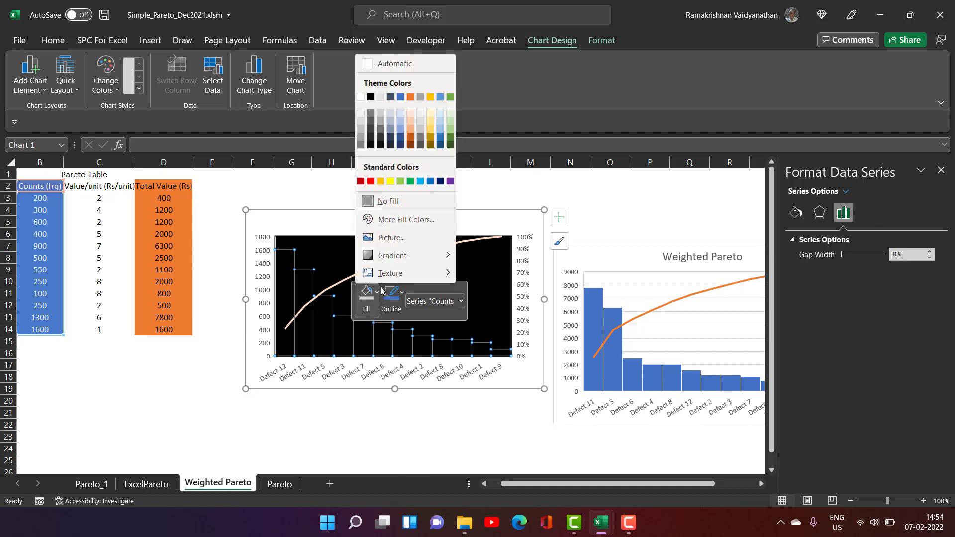
pyautogui.click(411, 182)
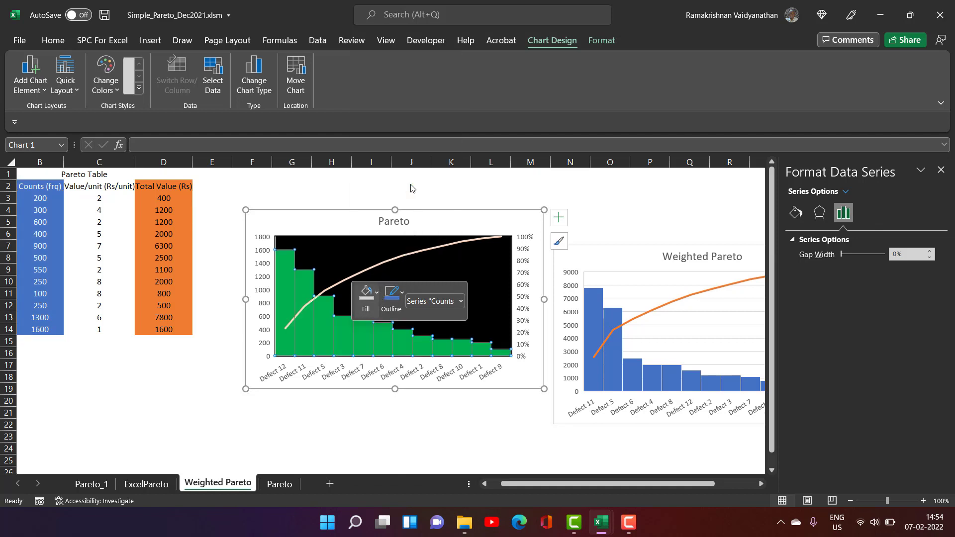
pyautogui.click(523, 200)
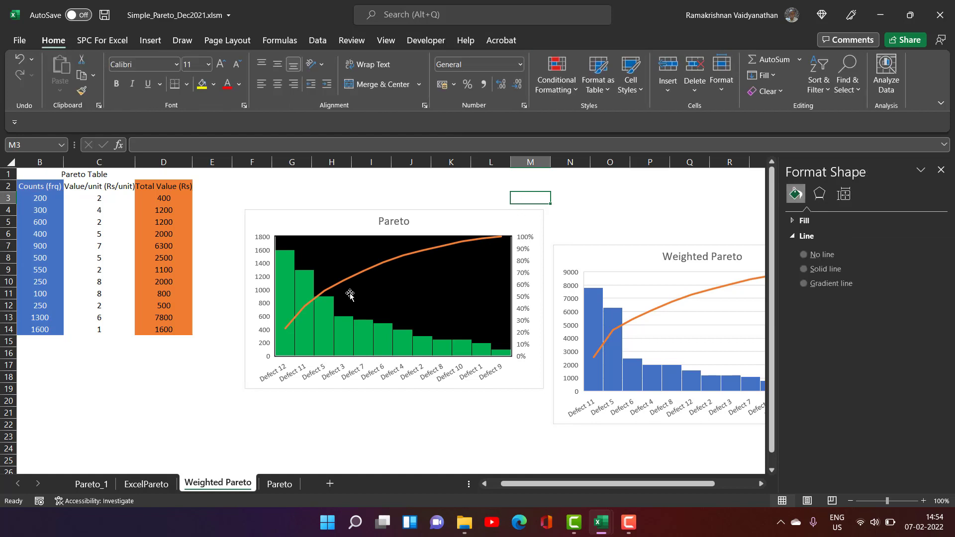
# Make the count labels on the vertical axis of the "Pareto" chart bold
pyautogui.click(262, 272)
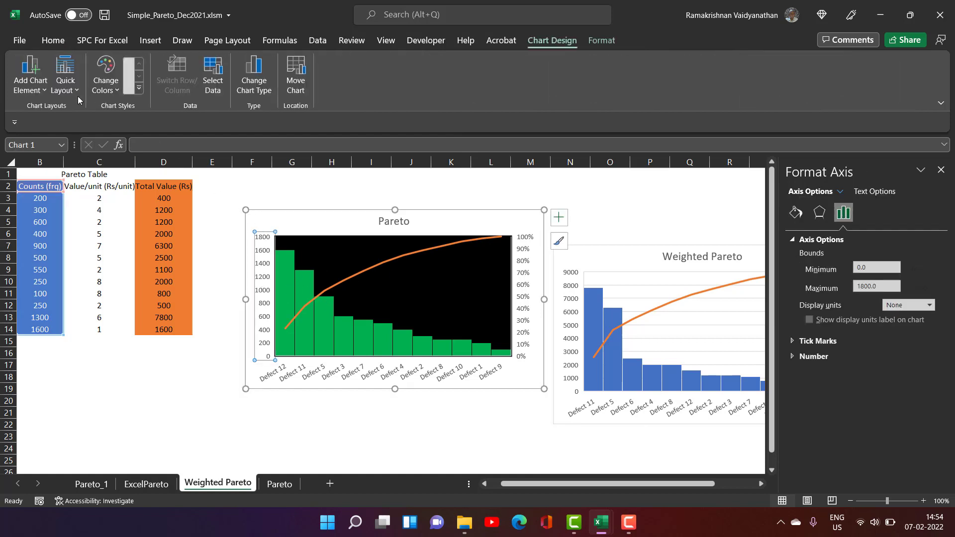
pyautogui.click(48, 41)
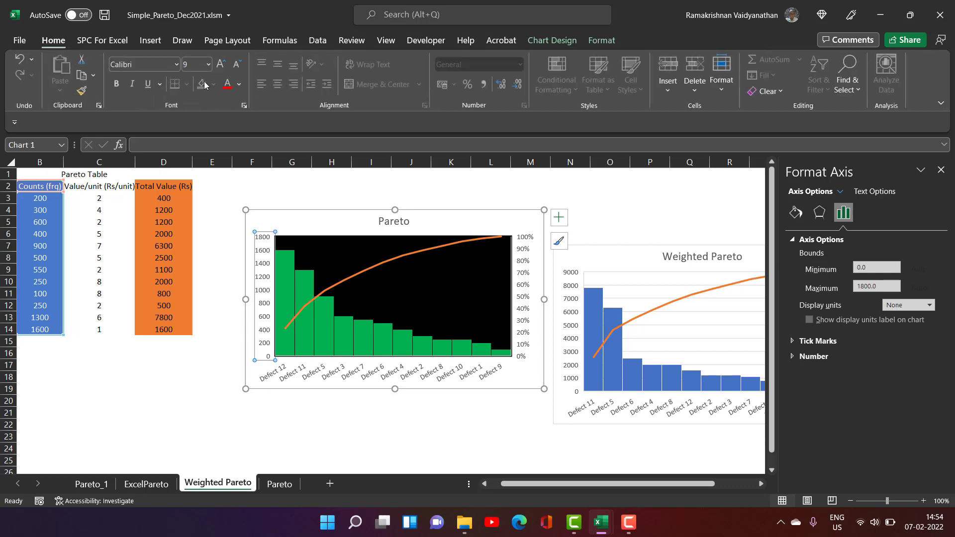
pyautogui.click(123, 82)
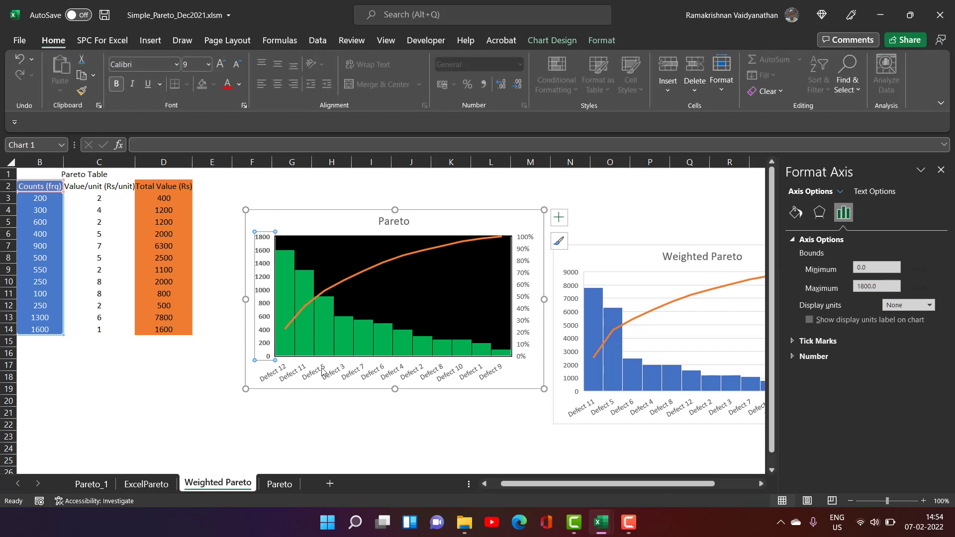
# Set the defect labels on the category axis of the "Pareto" chart to size 10, italic and bold
pyautogui.click(338, 373)
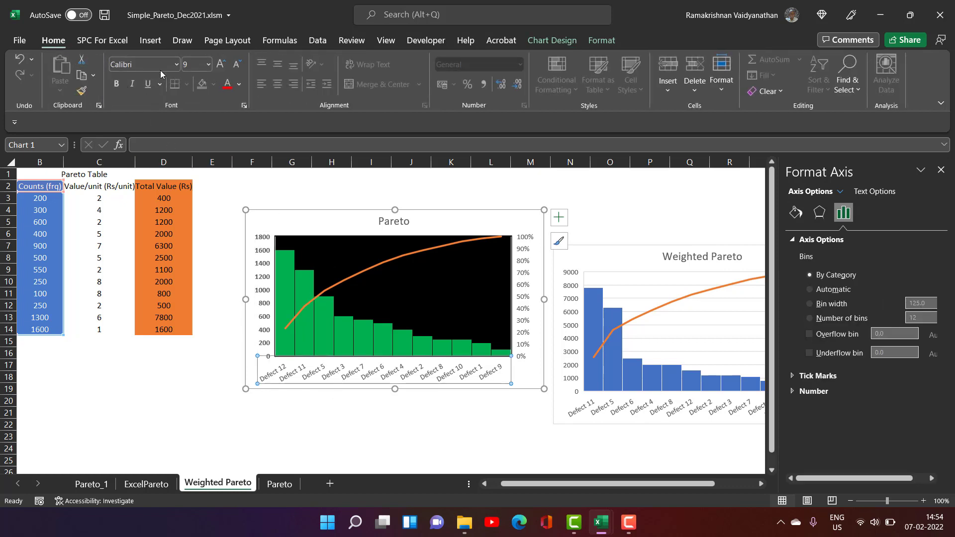
pyautogui.click(220, 66)
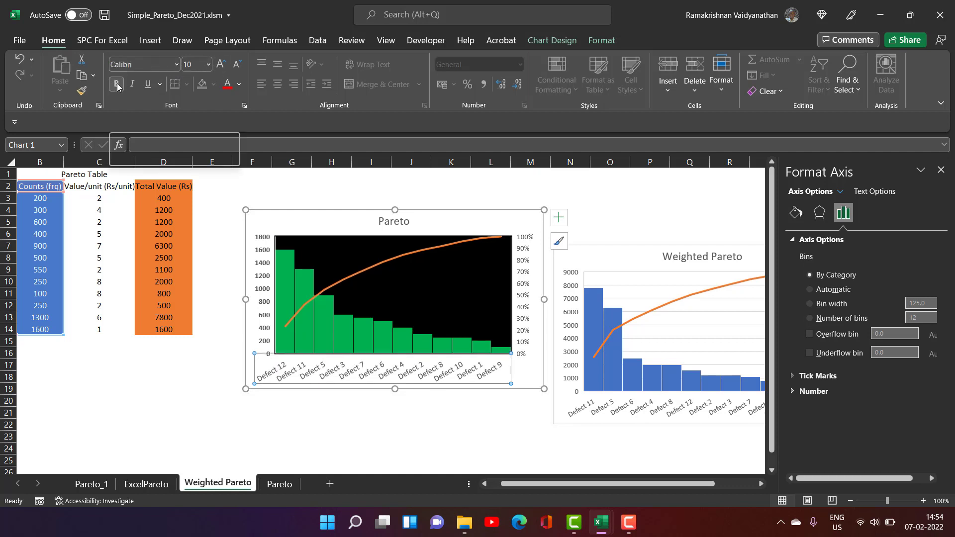
pyautogui.click(134, 84)
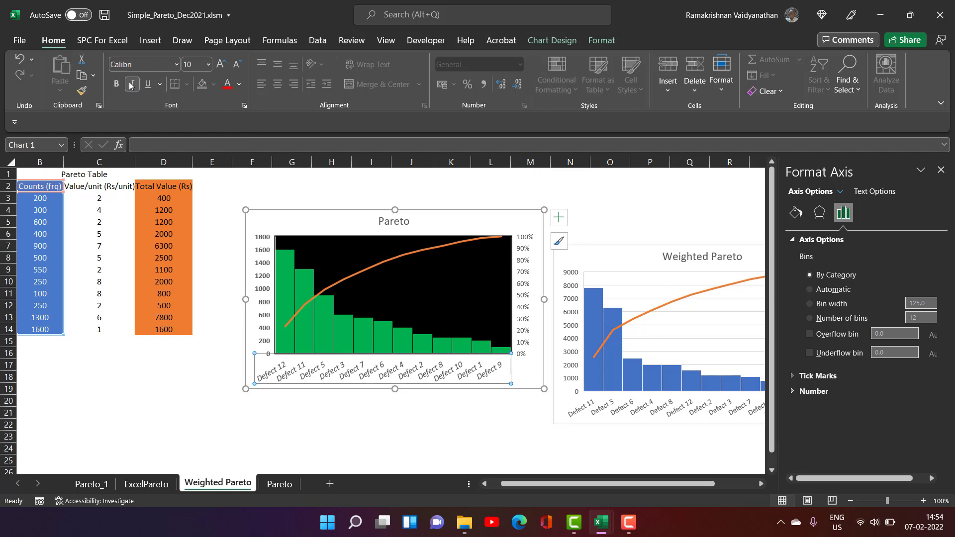
pyautogui.click(117, 84)
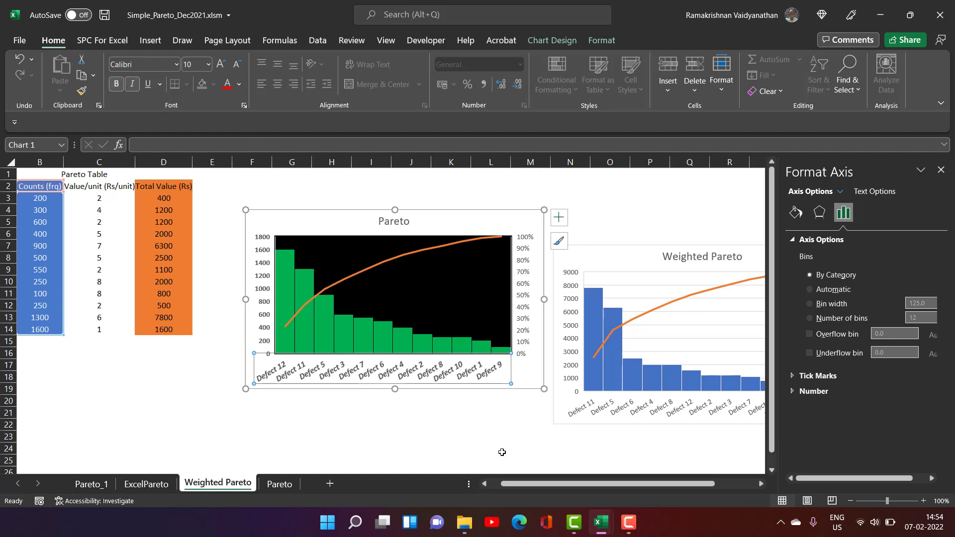